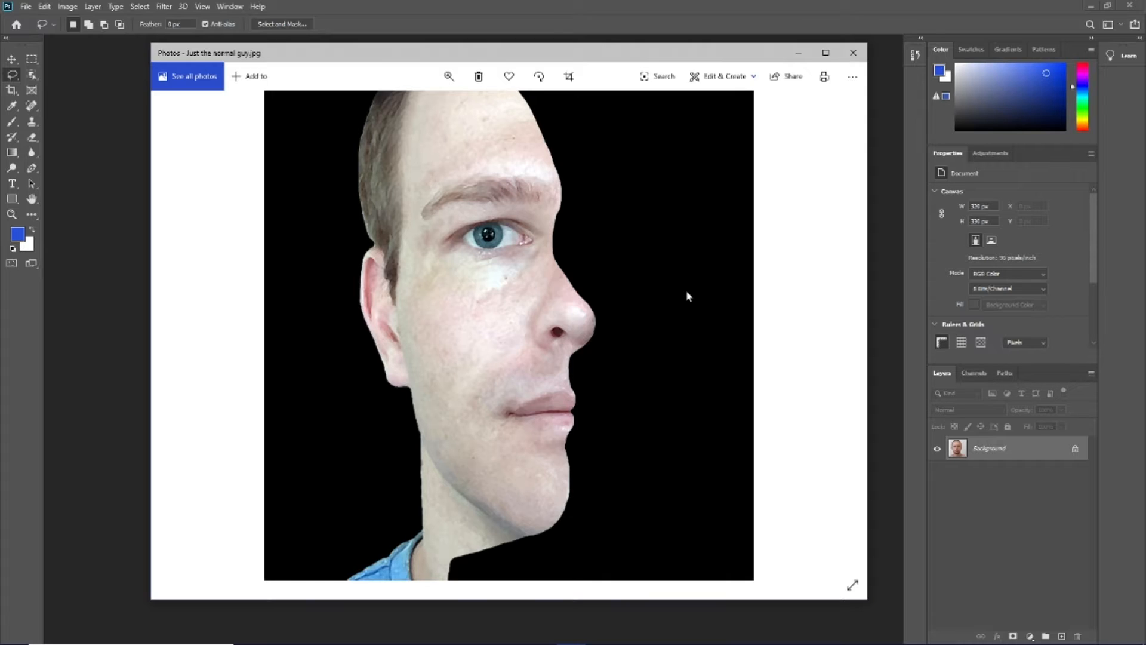
Dismiss the example picture and place horizontal guides at the eyes and nose base on both the front and side photos
left_click(575, 8)
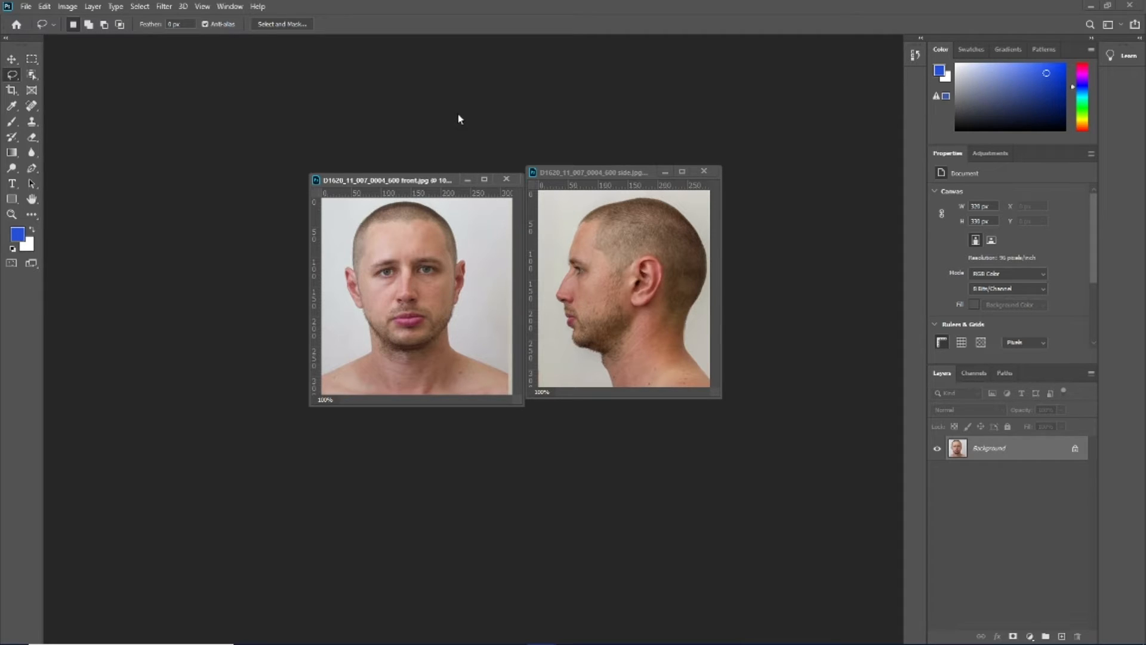
key("ctrl+r")
key("ctrl+r")
left_click_drag(395, 196, 419, 270)
left_click_drag(415, 193, 407, 295)
left_click(612, 177)
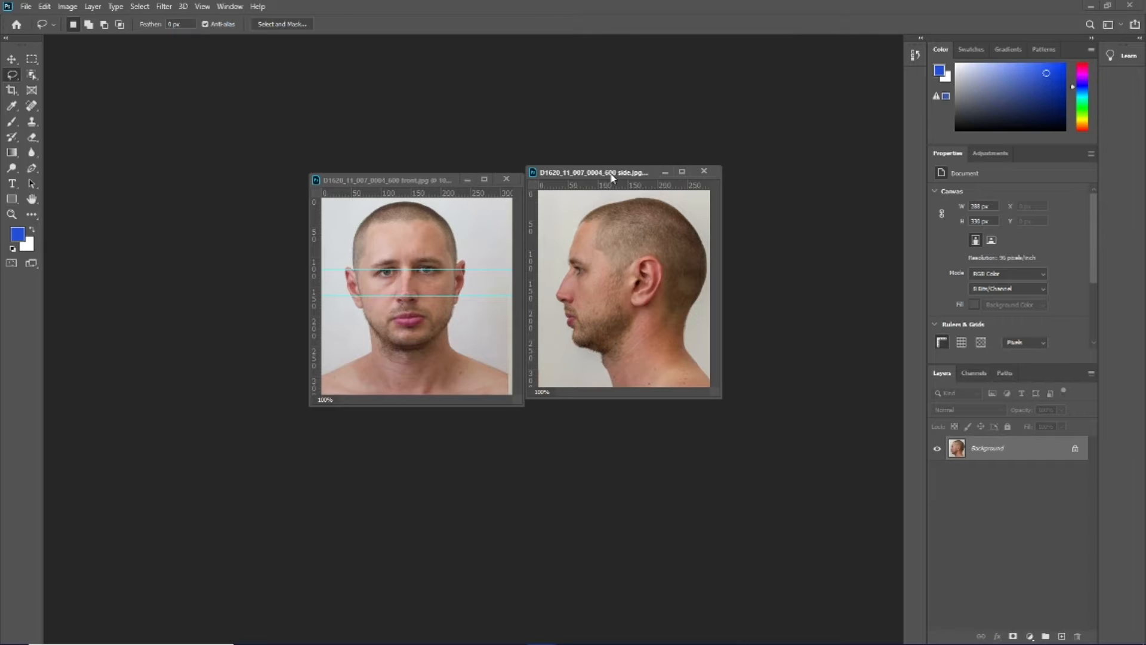
left_click_drag(611, 186, 602, 294)
left_click_drag(613, 173, 614, 174)
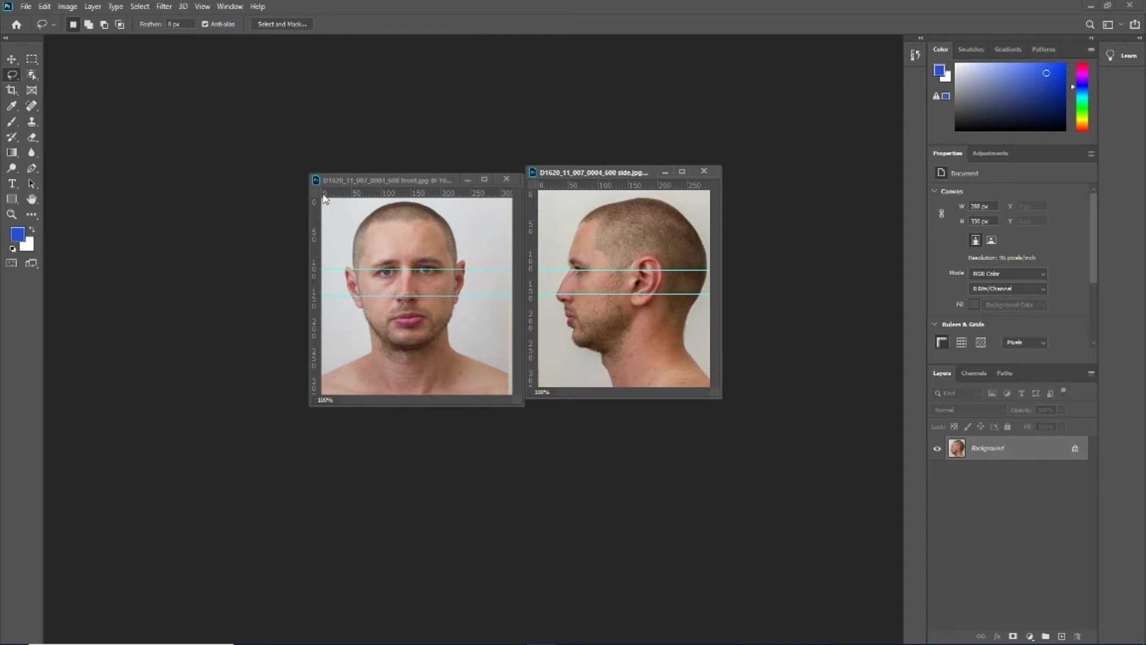
Remove the eye-level and nose-level guides from both photos with the Move tool
left_click(12, 59)
left_click(434, 268)
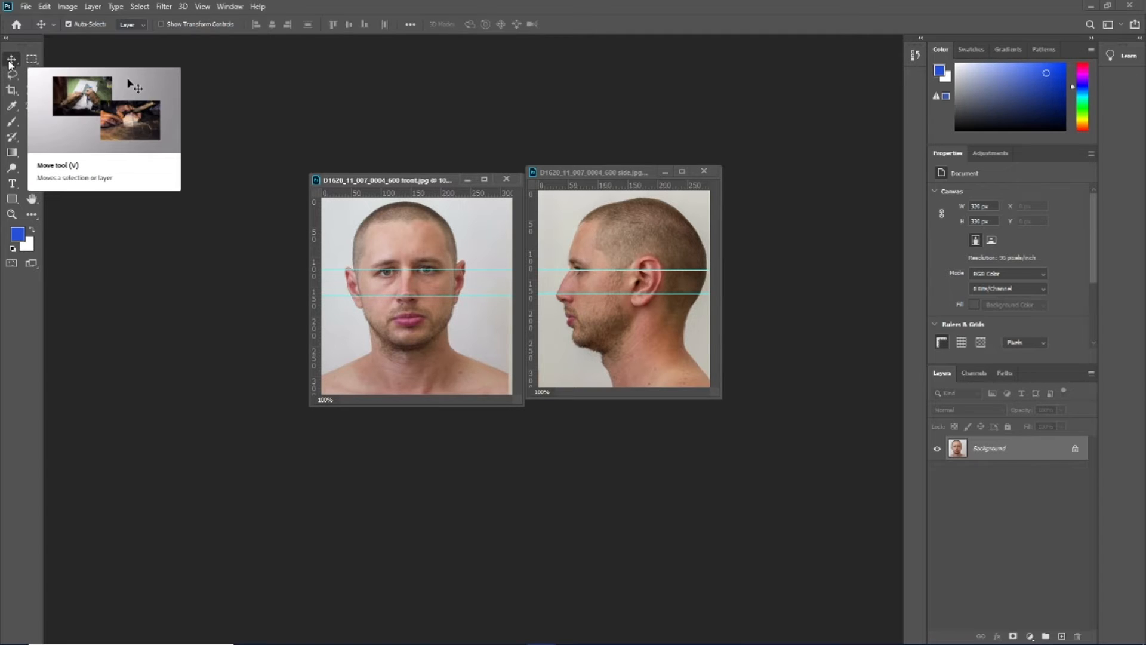
left_click_drag(420, 192, 424, 193)
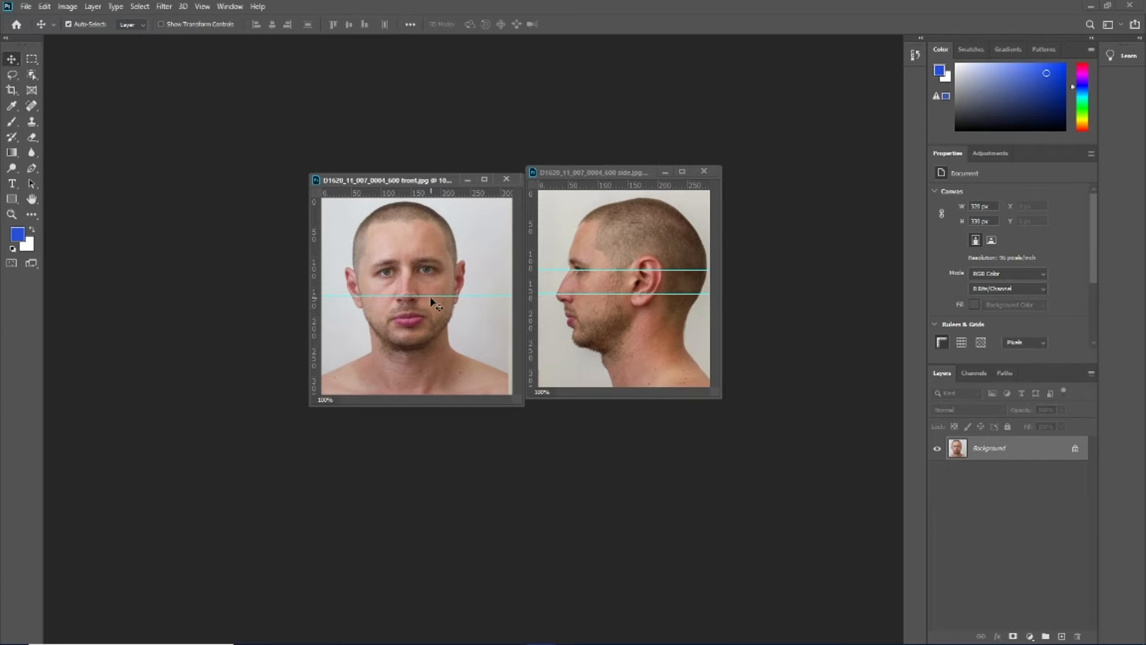
left_click_drag(431, 297, 442, 192)
left_click_drag(612, 274, 623, 183)
left_click_drag(618, 293, 618, 185)
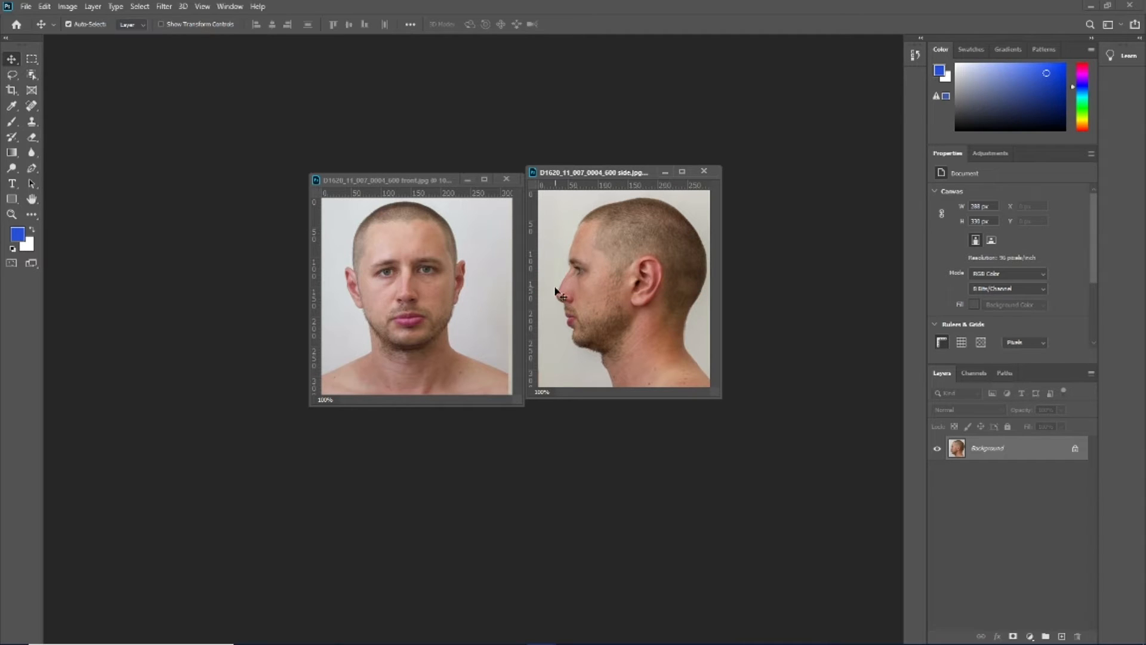
Select the man in the front photo with the Object Selection tool and invert the selection to the background
left_click(32, 75)
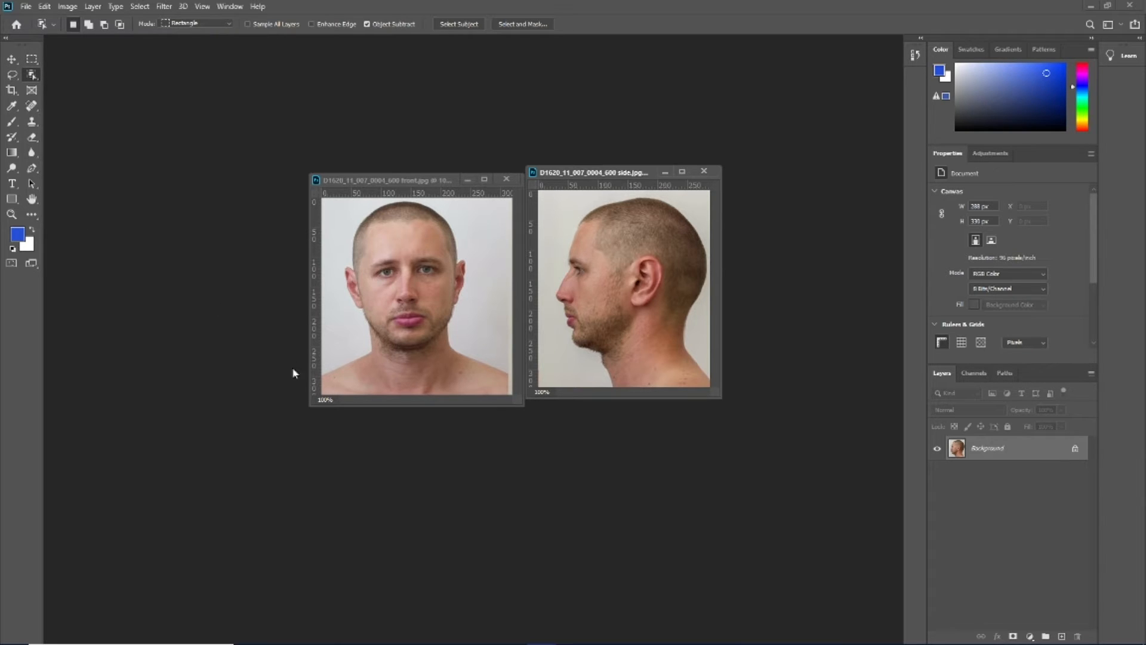
left_click(321, 397)
left_click_drag(321, 397, 515, 199)
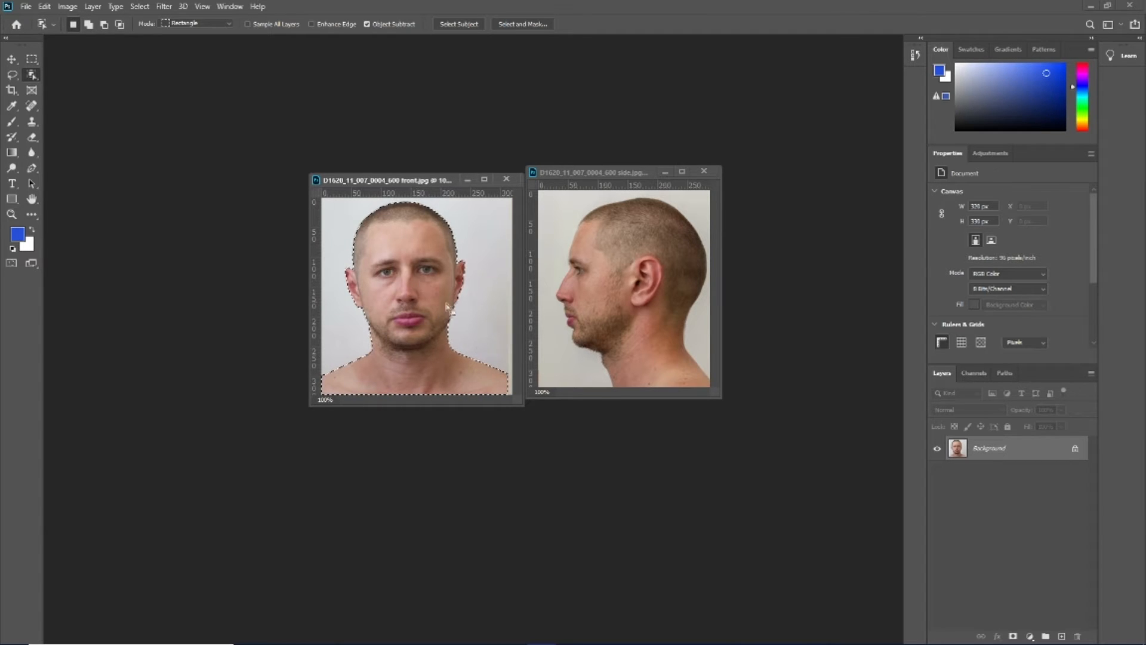
right_click(424, 283)
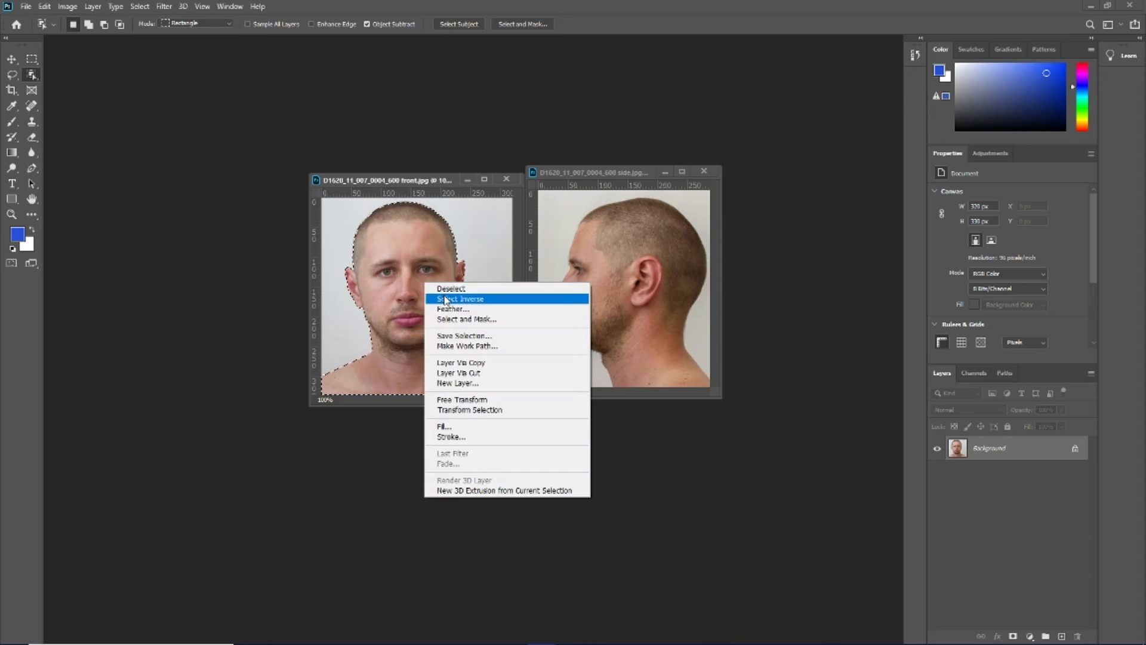
left_click(441, 299)
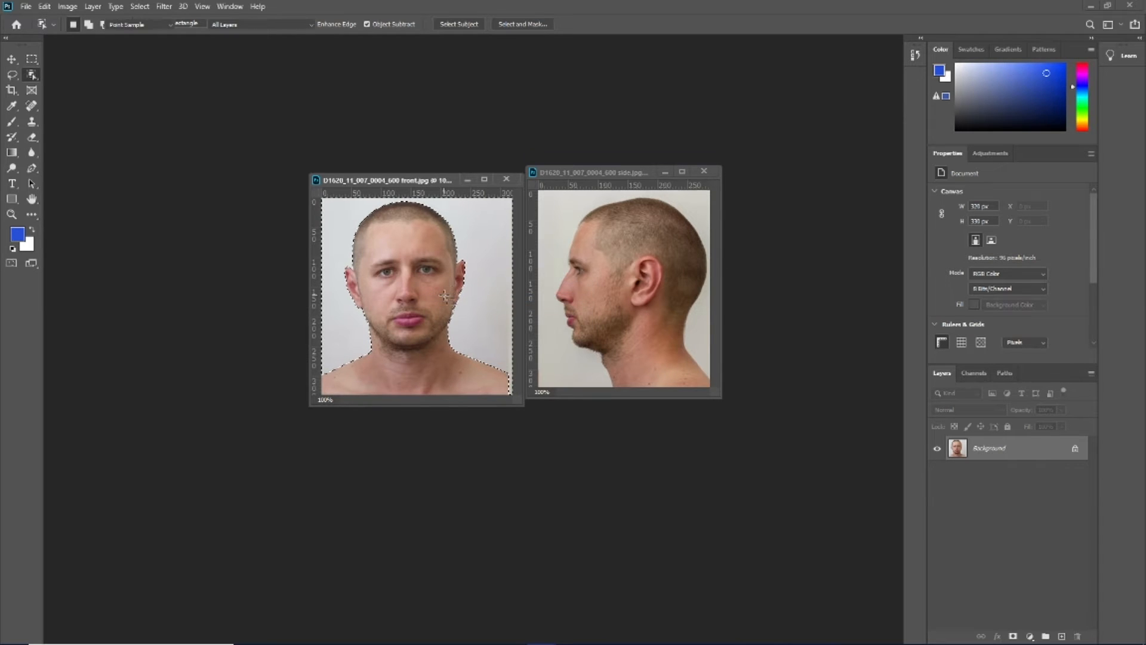
Fill the selected background of the front photo with Black in Normal mode at 100% opacity
key("shift+BackSpace")
left_click(650, 178)
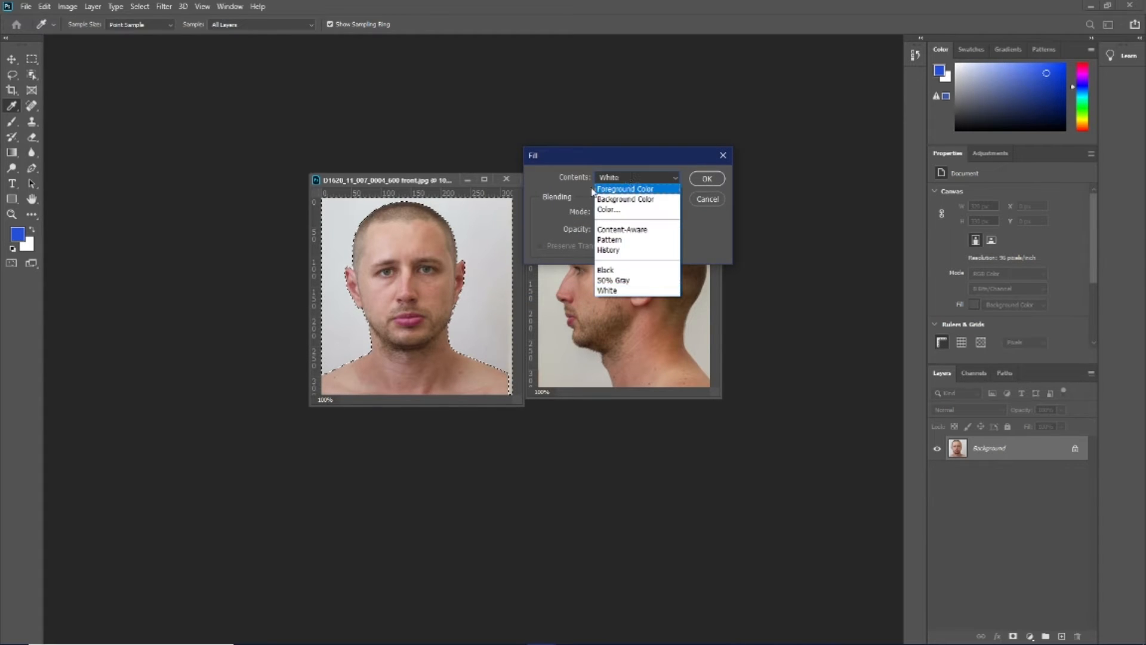
left_click(628, 291)
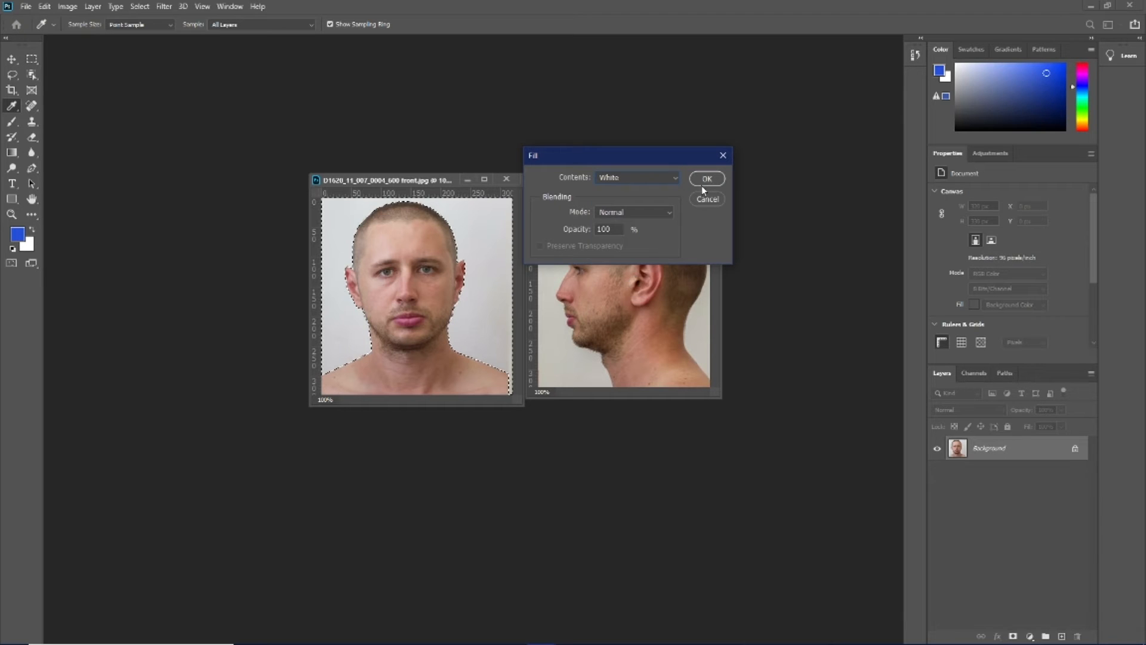
left_click(654, 181)
left_click(630, 271)
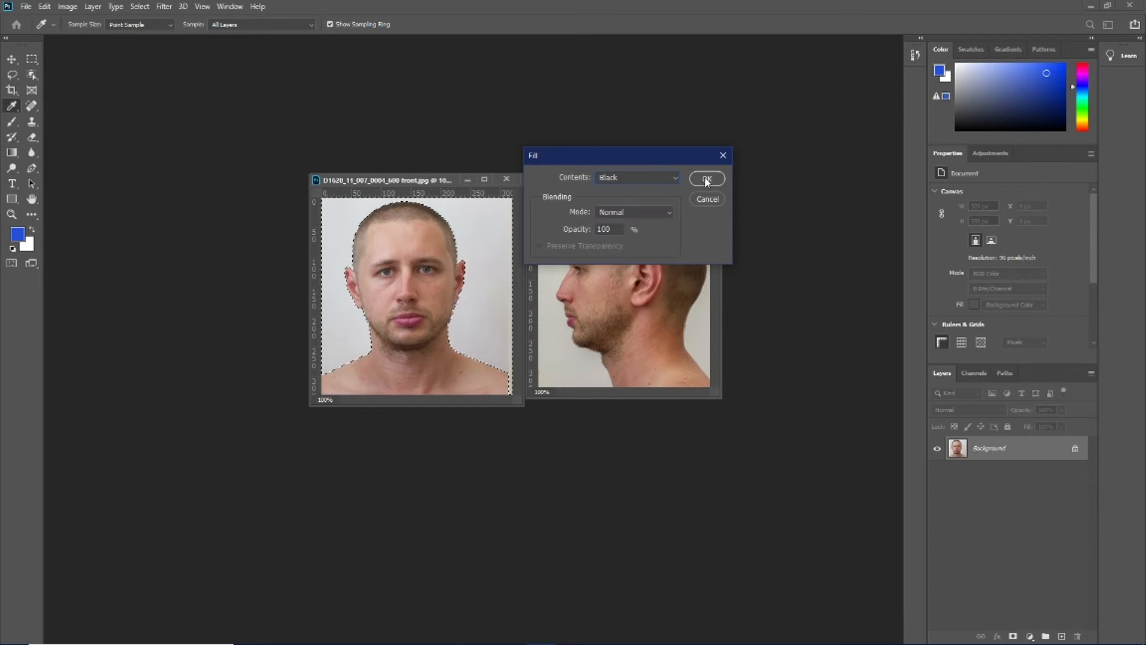
left_click(707, 178)
Select the background around the man in the side photo by inverting an Object Selection, and fill it with black
key("w")
left_click(542, 392)
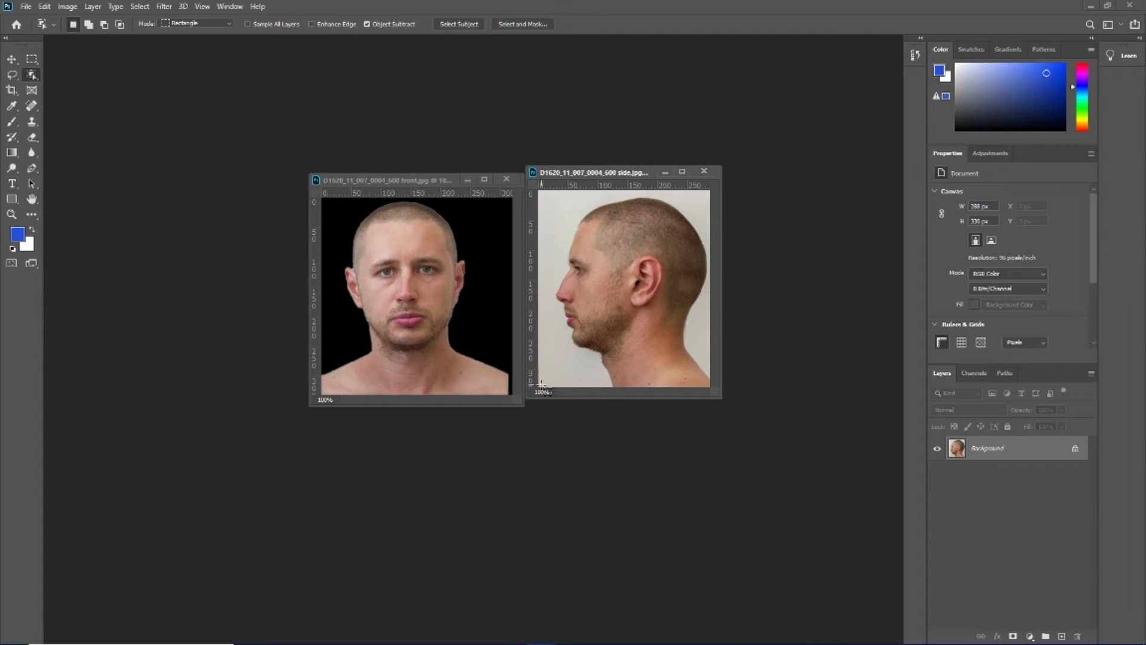
left_click_drag(540, 387, 715, 195)
right_click(648, 255)
left_click(667, 272)
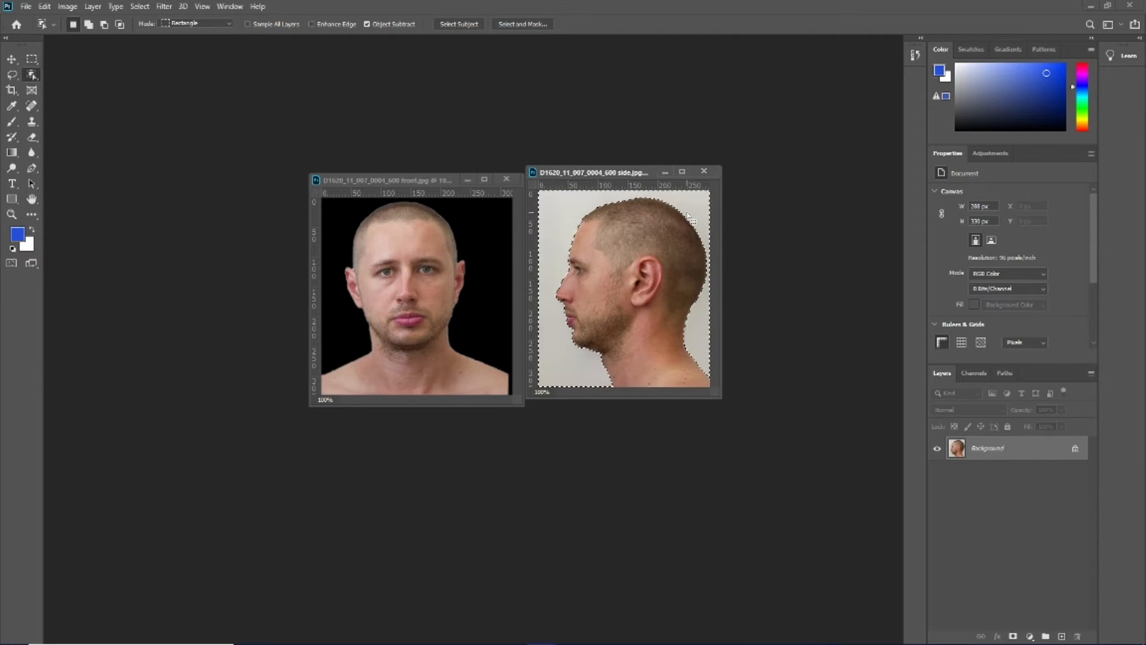
key("shift+F5")
key("Return")
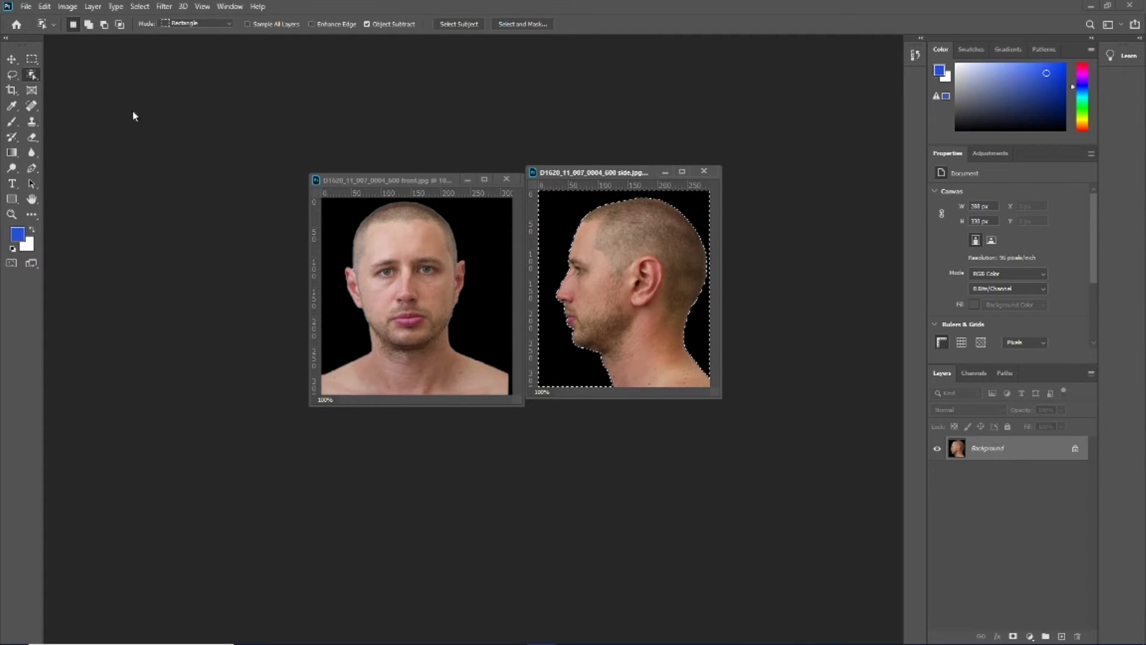
Copy the side photo's selected black background onto the front photo as a new layer with the Move tool
left_click(17, 59)
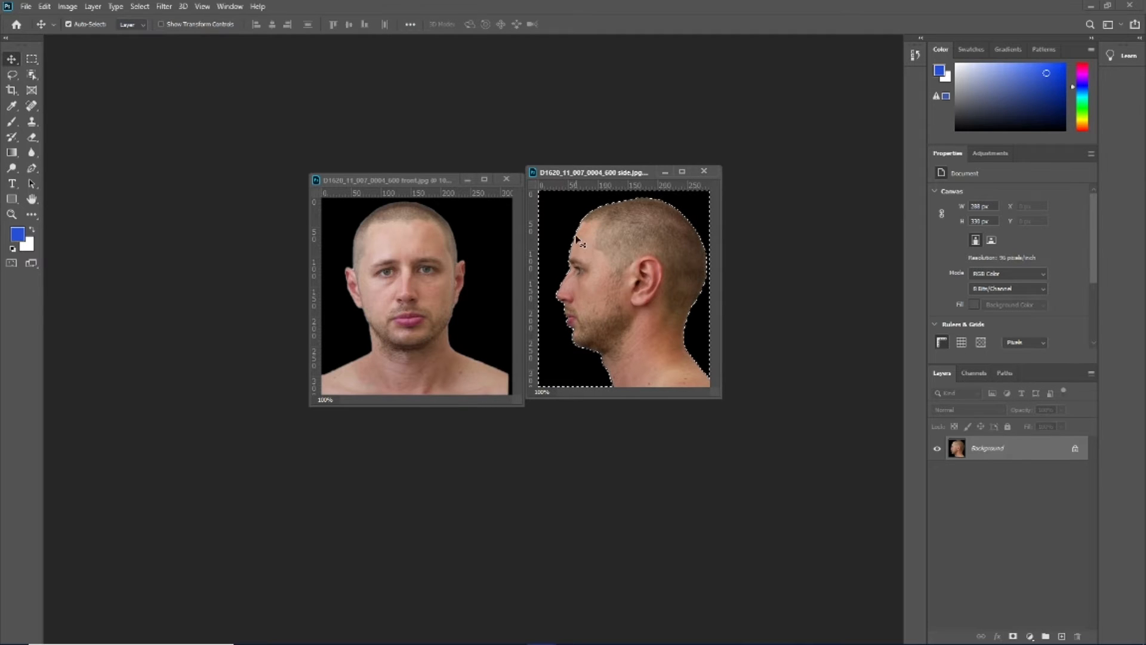
left_click_drag(564, 214, 410, 240)
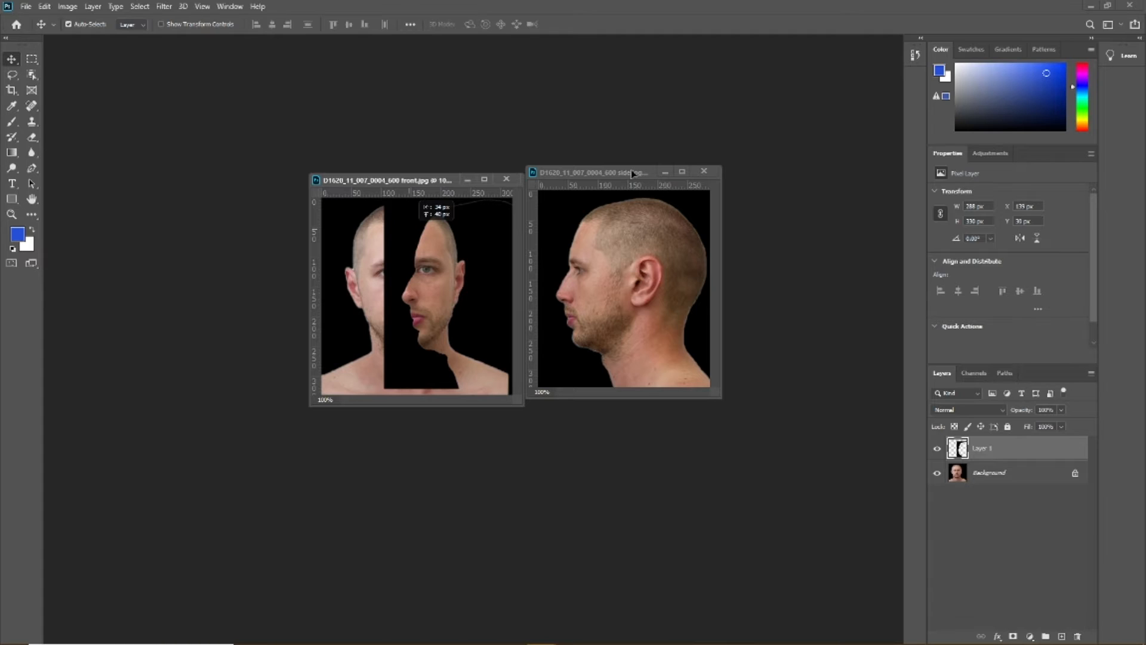
key("ctrl+z")
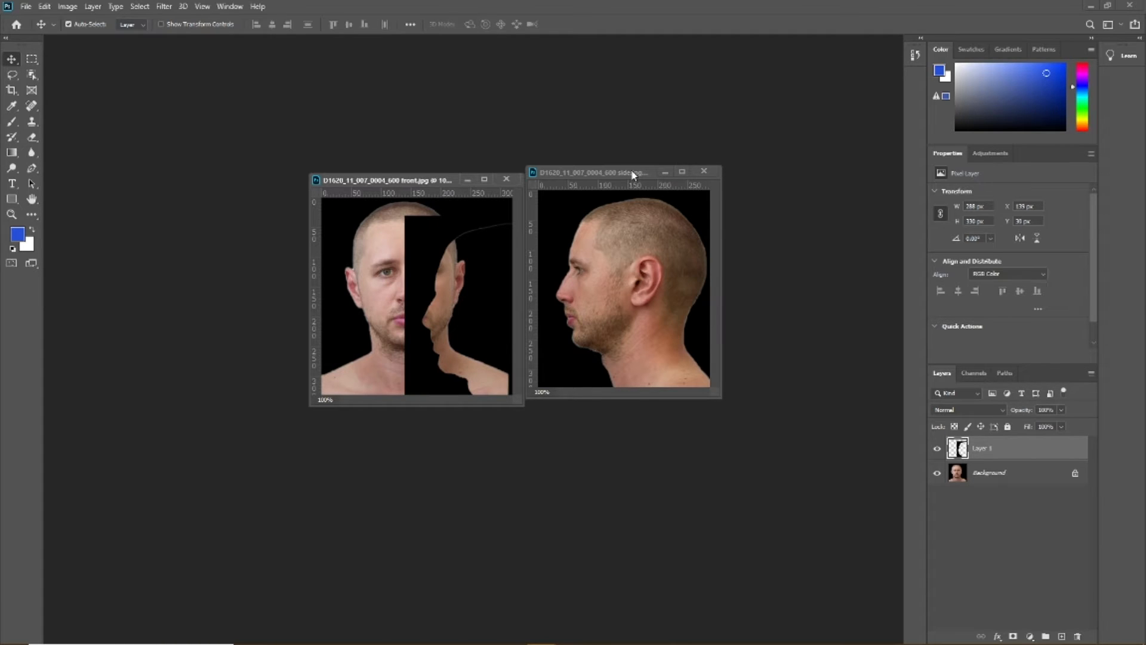
Close the side photo document without saving its changes
left_click(632, 173)
key("ctrl+a")
left_click(704, 172)
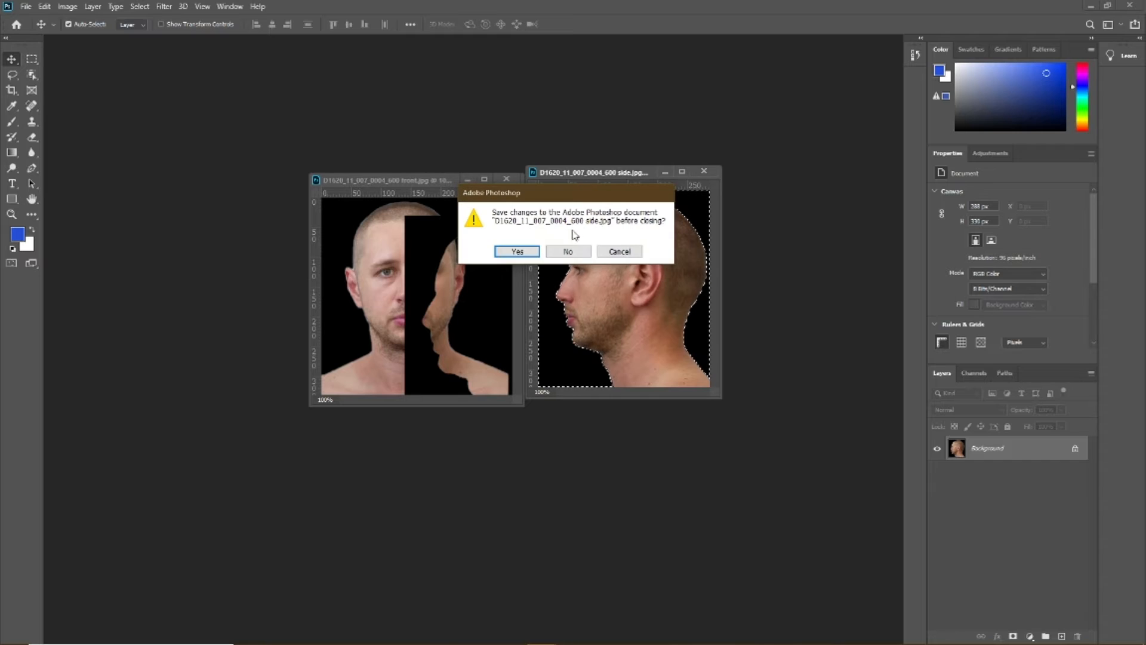
left_click(572, 248)
Dock the front photo's floating window as a tab and remove the leftover horizontal guides above the image
left_click_drag(430, 181, 567, 42)
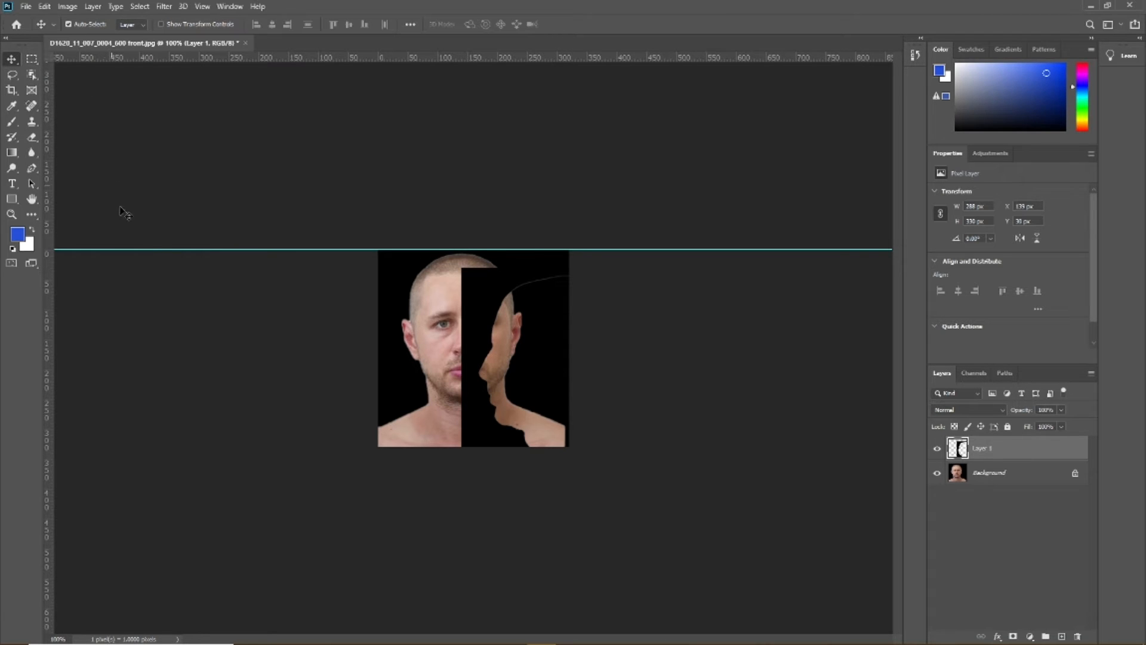
left_click_drag(161, 249, 243, 57)
left_click_drag(258, 250, 279, 59)
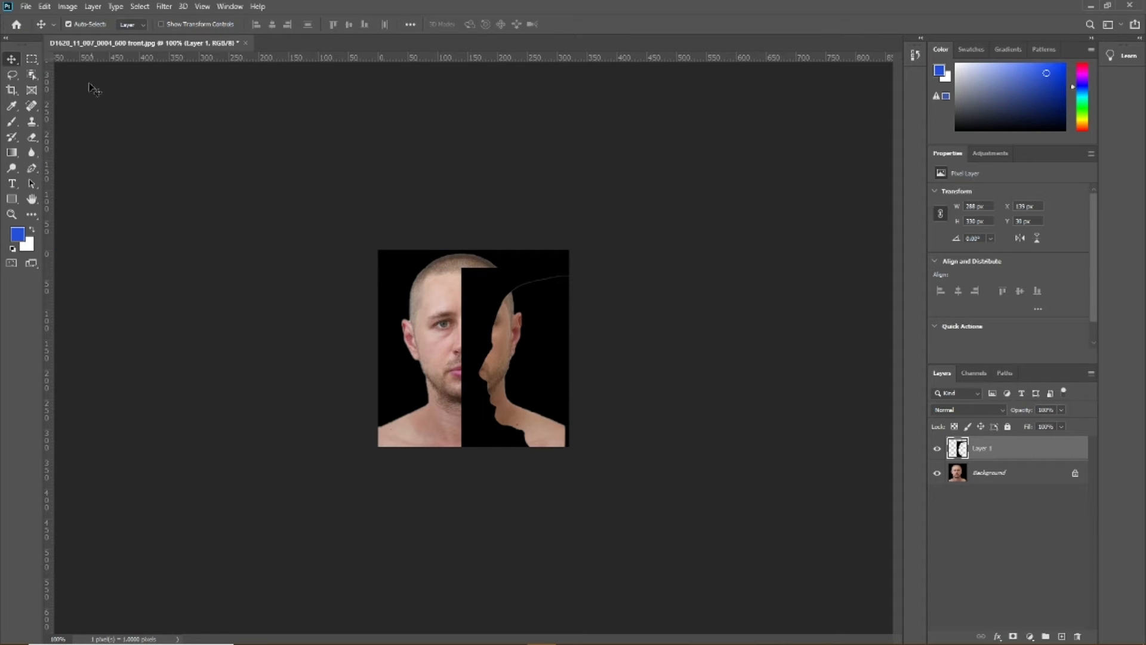
Move the black silhouette layer to about X 106 px, Y -14 px so the profile outline frames the front-facing eye, nose and mouth
left_click_drag(479, 302, 457, 284)
mouse_move(456, 281)
left_mouse_down()
mouse_move(470, 272)
mouse_move(460, 274)
left_mouse_up()
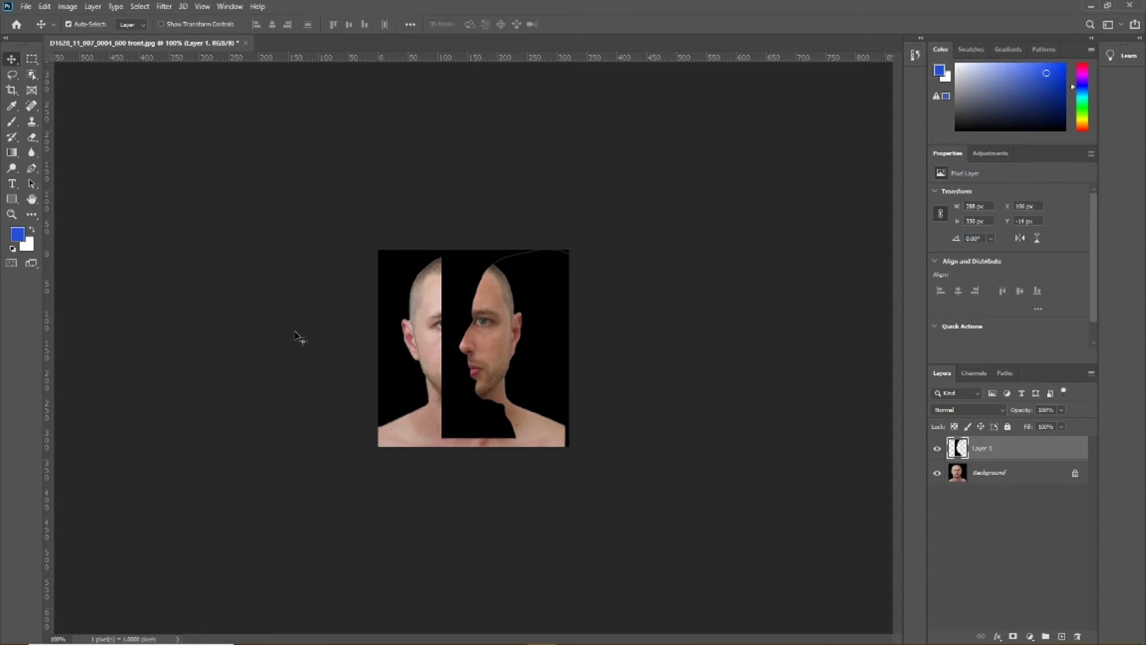
Cover the exposed scalp, forehead and ear left of the profile with black using an enlarged Clone Stamp brush
left_click(12, 216)
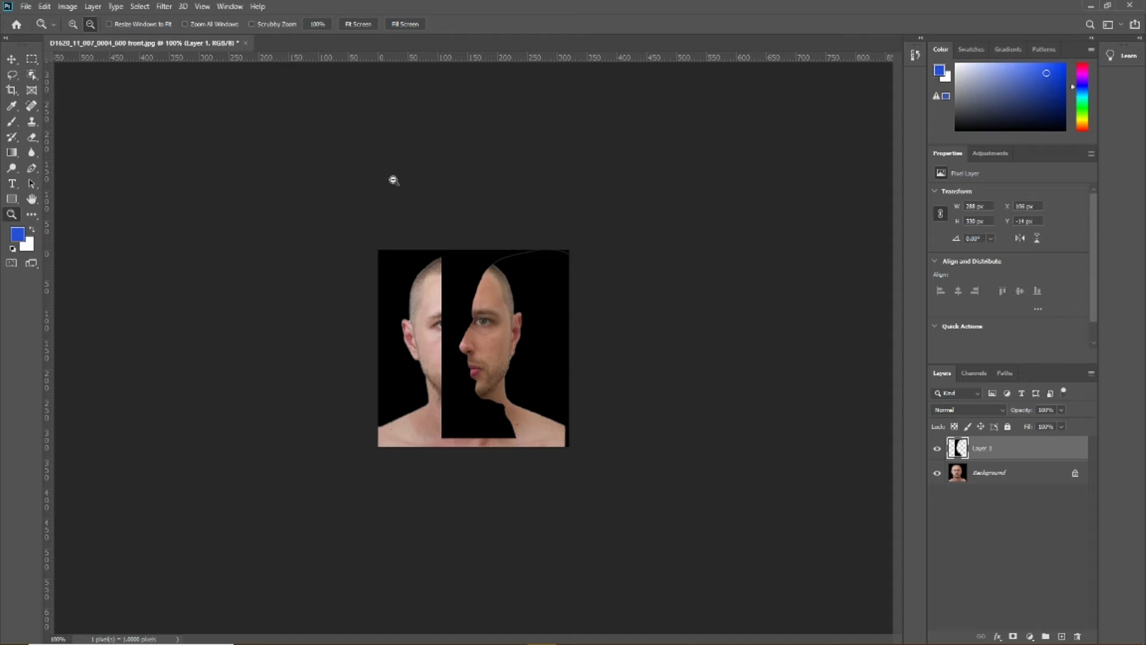
left_click(444, 369)
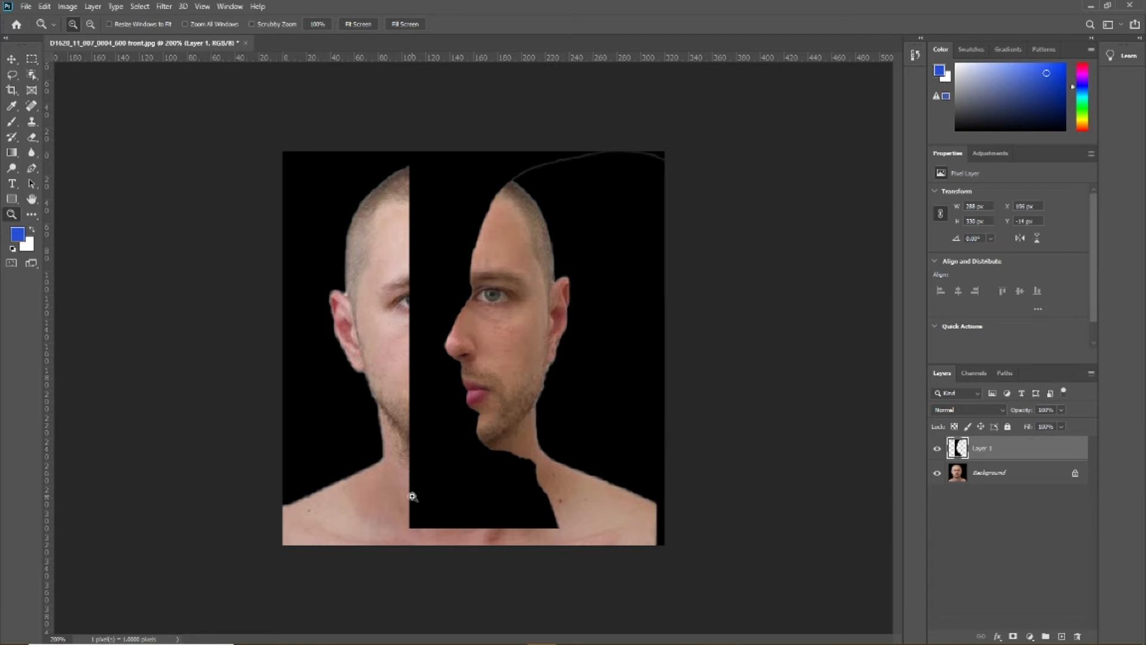
left_click(34, 123)
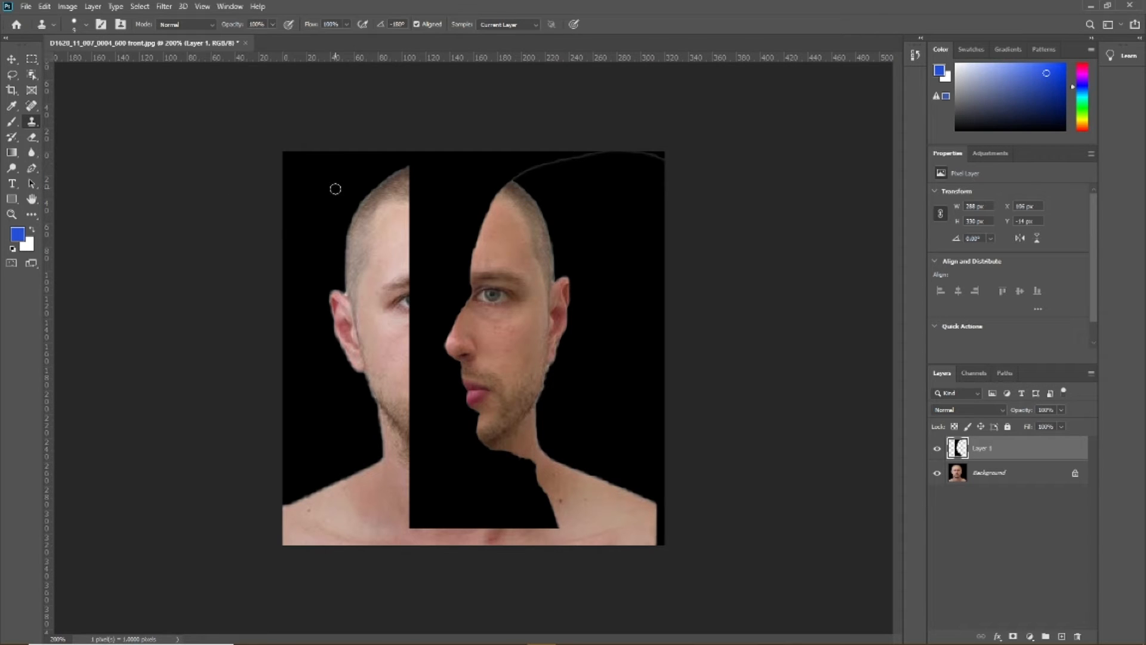
left_click(87, 26)
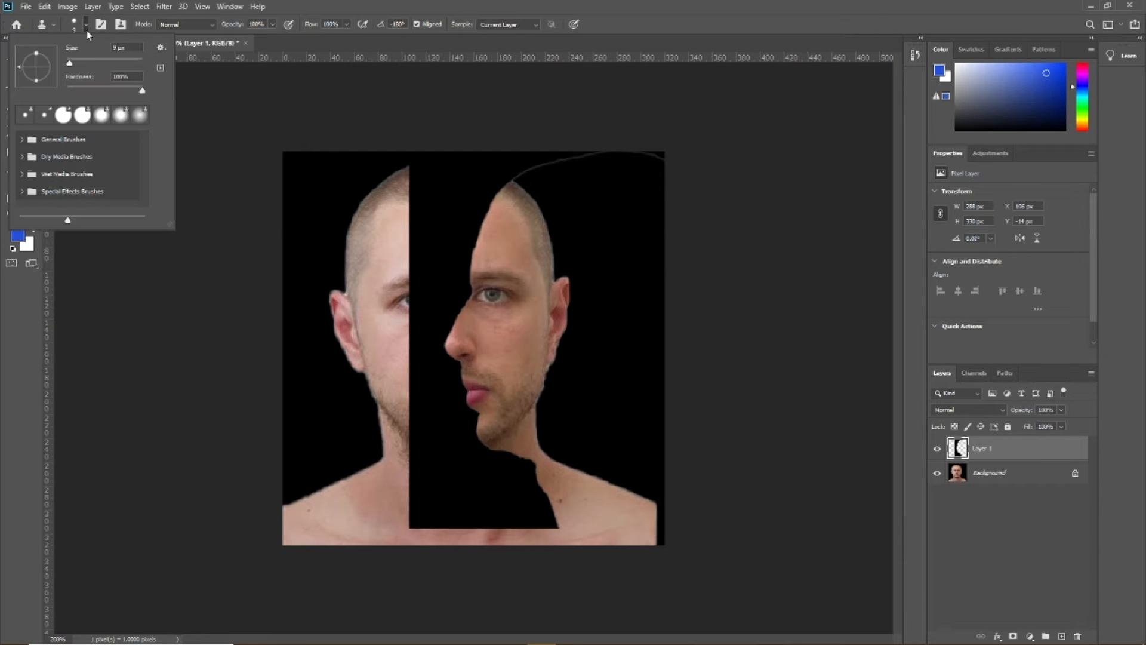
left_click(78, 61)
left_click(312, 209, "alt")
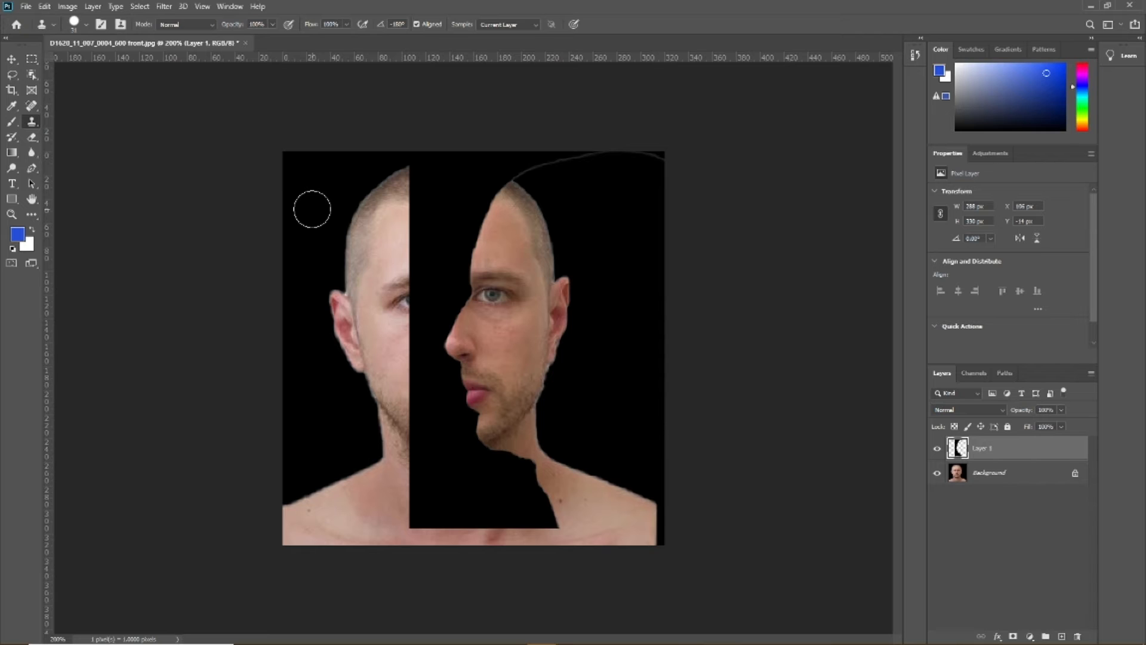
left_click(456, 195, "alt")
mouse_move(408, 189)
left_mouse_down()
mouse_move(440, 184)
mouse_move(353, 201)
left_mouse_up()
left_click(458, 183, "alt")
left_click(470, 182, "alt")
left_click_drag(435, 203, 340, 210)
left_click(467, 190, "alt")
mouse_move(422, 218)
left_mouse_down()
mouse_move(344, 221)
mouse_move(411, 231)
mouse_move(330, 256)
left_mouse_up()
left_click(455, 197, "alt")
left_click(437, 209, "alt")
mouse_move(421, 234)
left_mouse_down()
mouse_move(371, 254)
mouse_move(403, 249)
mouse_move(315, 322)
mouse_move(414, 260)
mouse_move(345, 339)
left_mouse_up()
left_click(383, 198, "alt")
left_click_drag(332, 299, 346, 406)
left_click(366, 233, "alt")
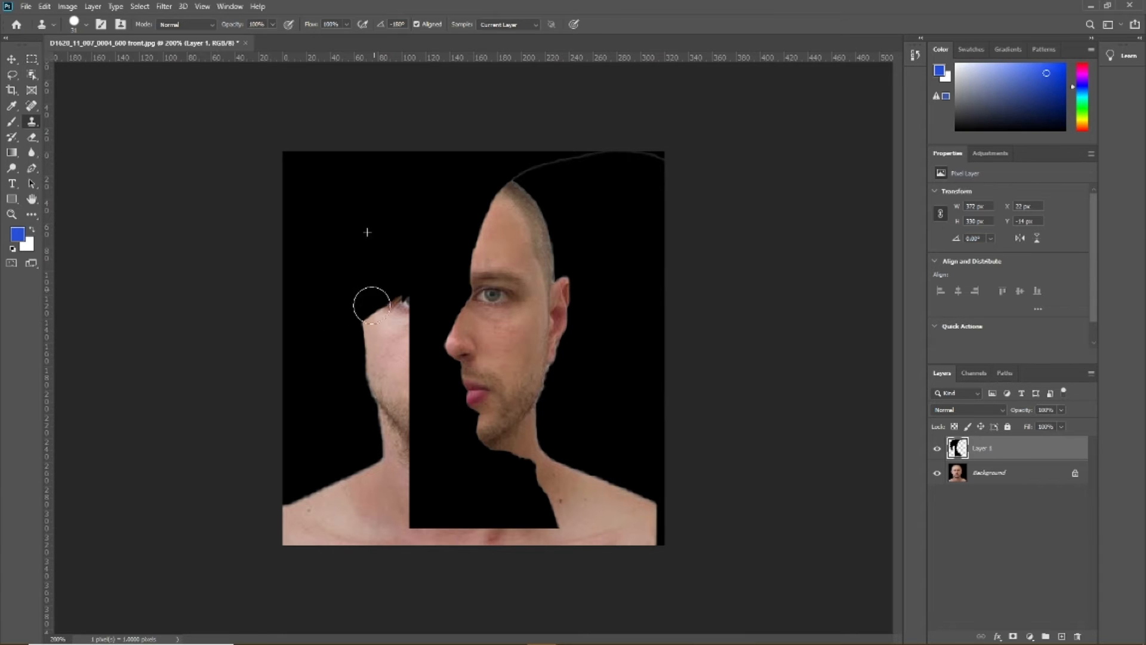
Clone black over the exposed eye area, cheek, jaw and neck left of the silhouette layer
left_click_drag(371, 302, 367, 376)
left_click(394, 219, "alt")
left_click_drag(407, 270, 387, 373)
left_click(376, 226, "alt")
left_click_drag(406, 309, 391, 421)
left_click(358, 267, "alt")
mouse_move(363, 318)
left_mouse_down()
mouse_move(400, 496)
mouse_move(375, 535)
left_mouse_up()
left_click(387, 319, "alt")
left_click(361, 341, "alt")
left_click(365, 420, "alt")
left_click(330, 395, "alt")
Clone black over the upper part of the exposed shoulder at the lower left of the image
left_click(455, 493, "alt")
left_click_drag(374, 478, 301, 497)
left_click(456, 482, "alt")
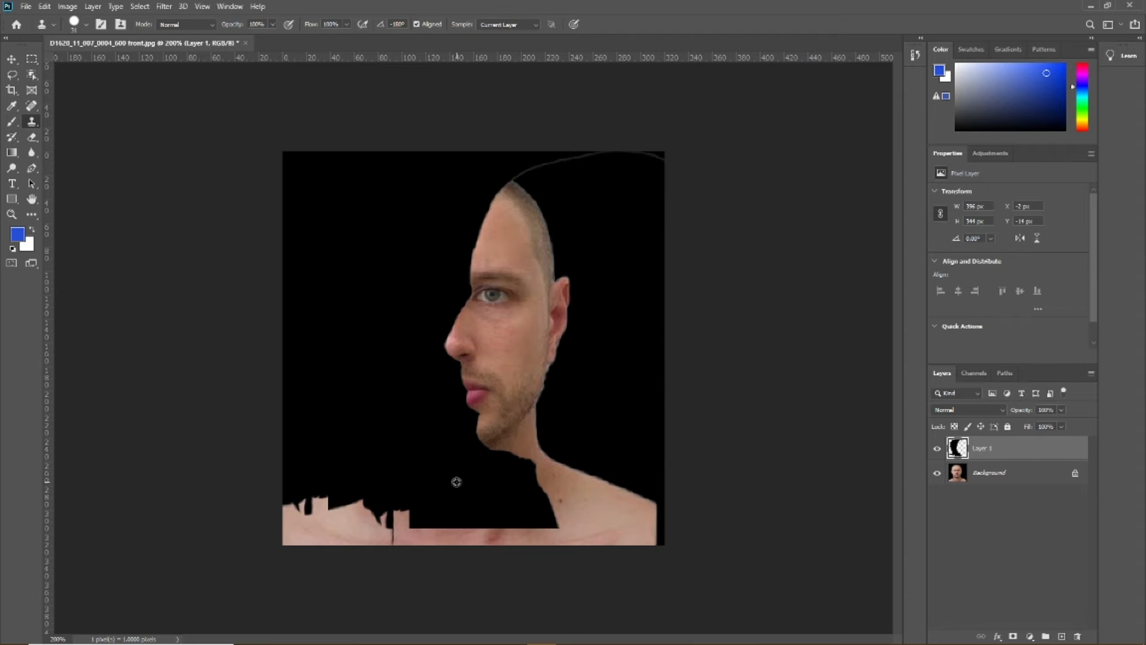
left_click_drag(382, 497, 283, 522)
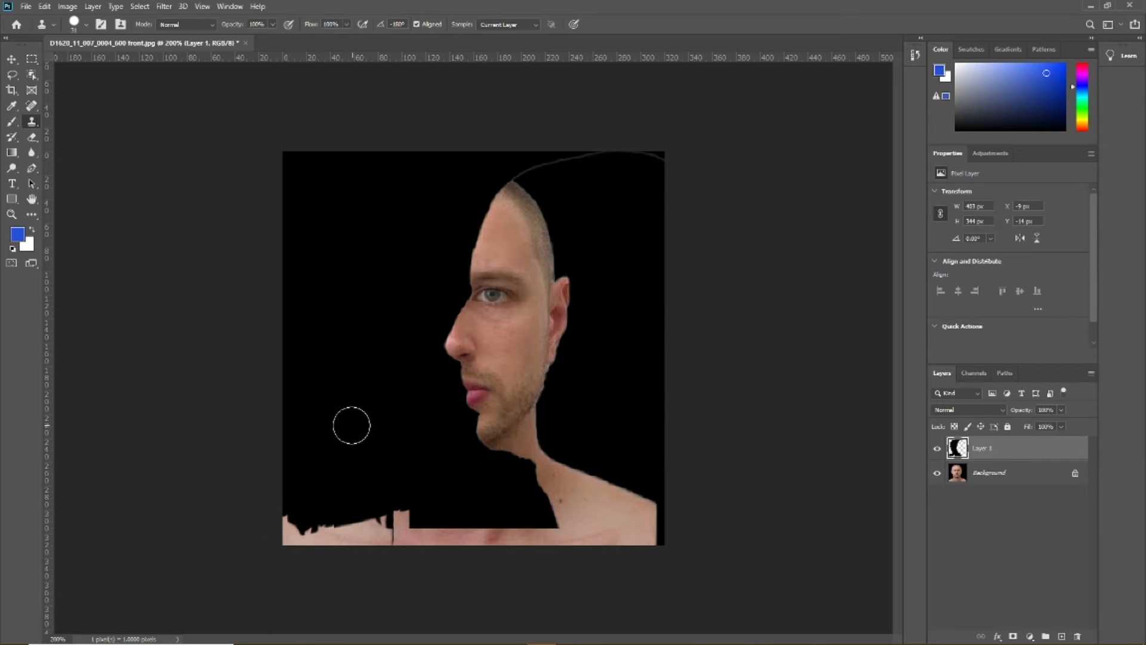
Clone black over the remaining chest strip along the bottom edge, redoing the last stroke to end at the neck outline
left_click(333, 308, "alt")
mouse_move(320, 524)
left_mouse_down()
mouse_move(362, 533)
mouse_move(301, 507)
mouse_move(320, 513)
mouse_move(344, 490)
mouse_move(279, 550)
mouse_move(344, 501)
mouse_move(351, 470)
mouse_move(360, 496)
mouse_move(419, 550)
mouse_move(387, 511)
mouse_move(376, 468)
mouse_move(467, 543)
left_mouse_up()
left_click(397, 448, "alt")
mouse_move(376, 536)
left_mouse_down()
mouse_move(476, 534)
mouse_move(375, 500)
mouse_move(415, 522)
mouse_move(563, 532)
left_mouse_up()
left_click(370, 499, "alt")
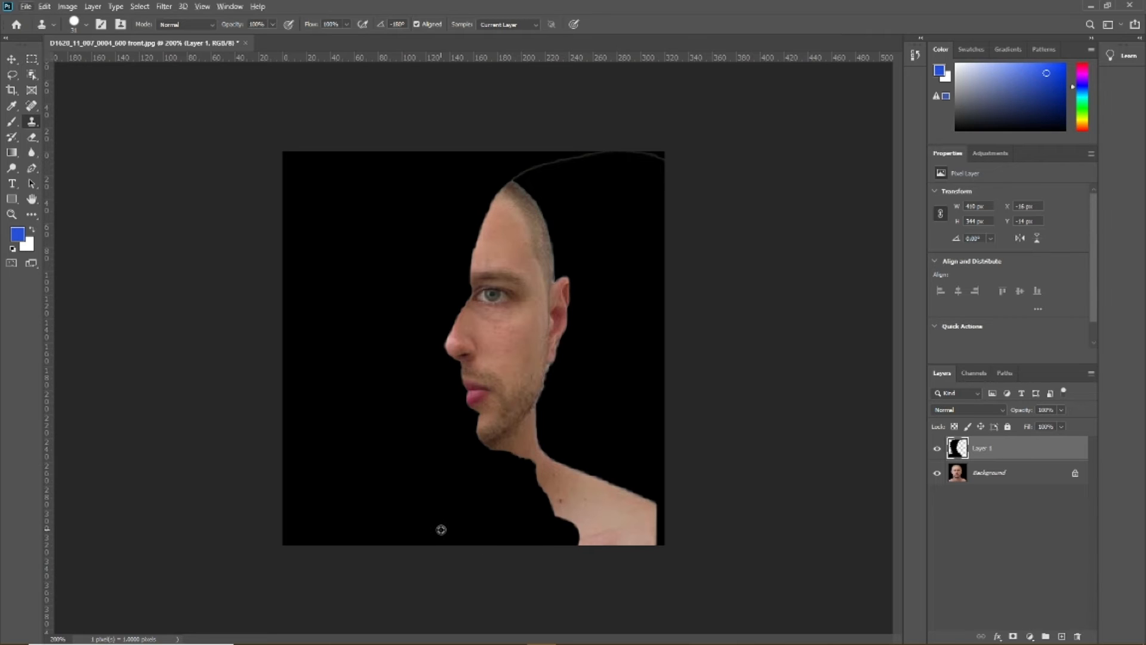
key("ctrl+z")
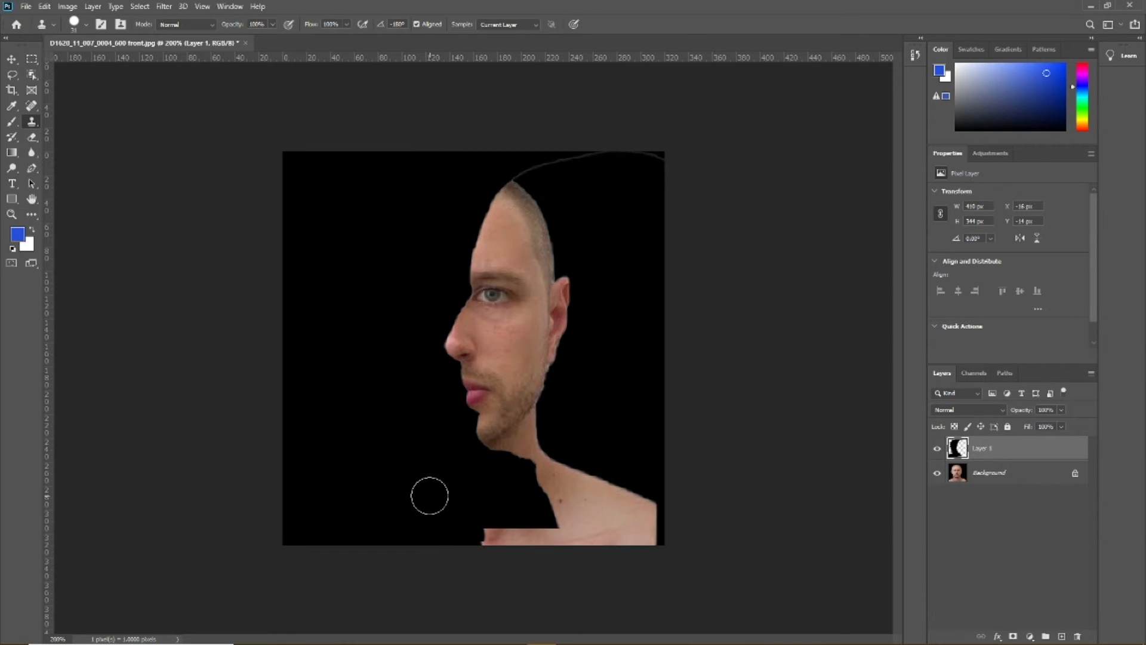
left_click_drag(431, 508, 539, 537)
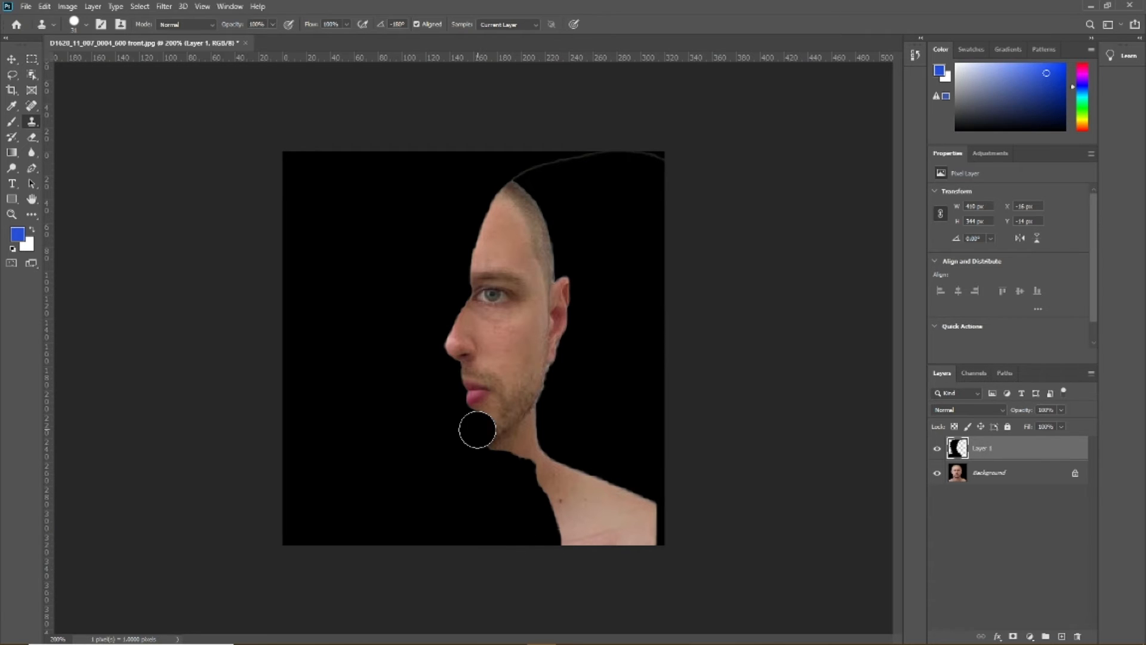
Clone black over the thin outline arching above and behind the head, out to the image's edge
left_click(371, 191, "alt")
left_click(454, 166, "alt")
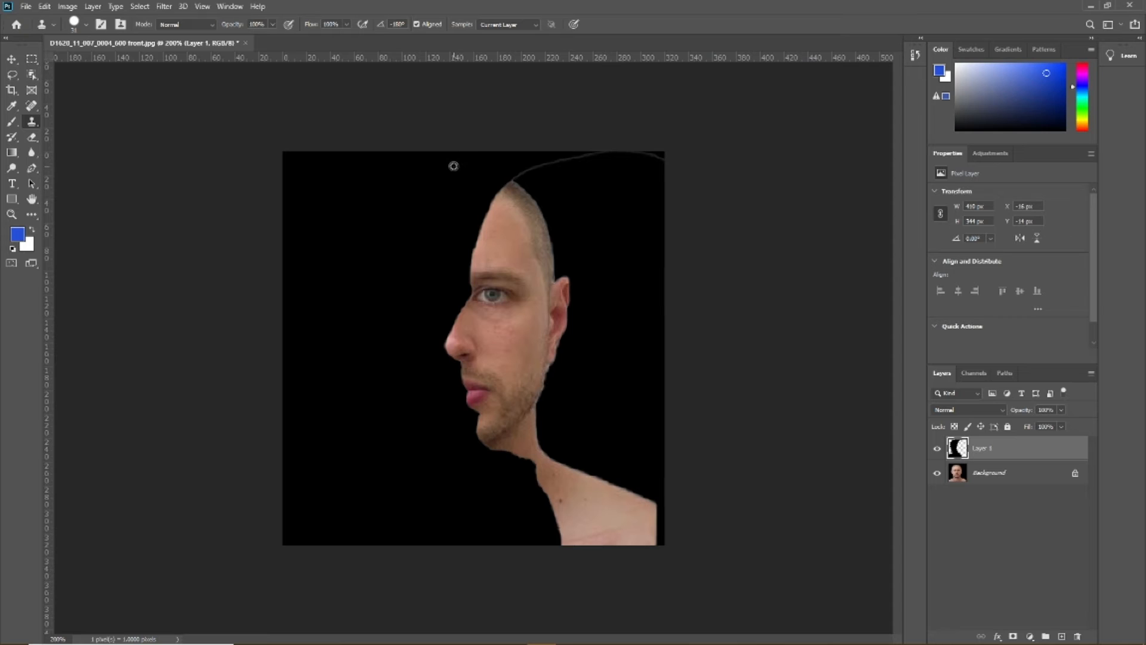
left_click_drag(528, 167, 660, 157)
left_click(449, 167, "alt")
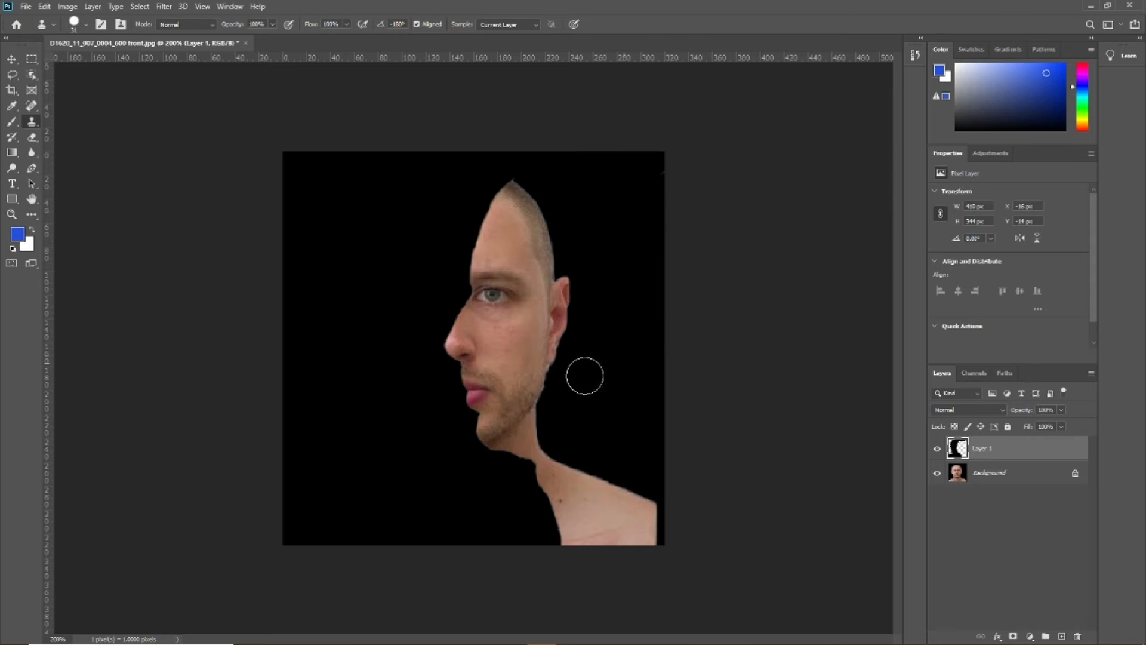
Clone black over the stray pixels at the pointed tip of the head
left_click(12, 213)
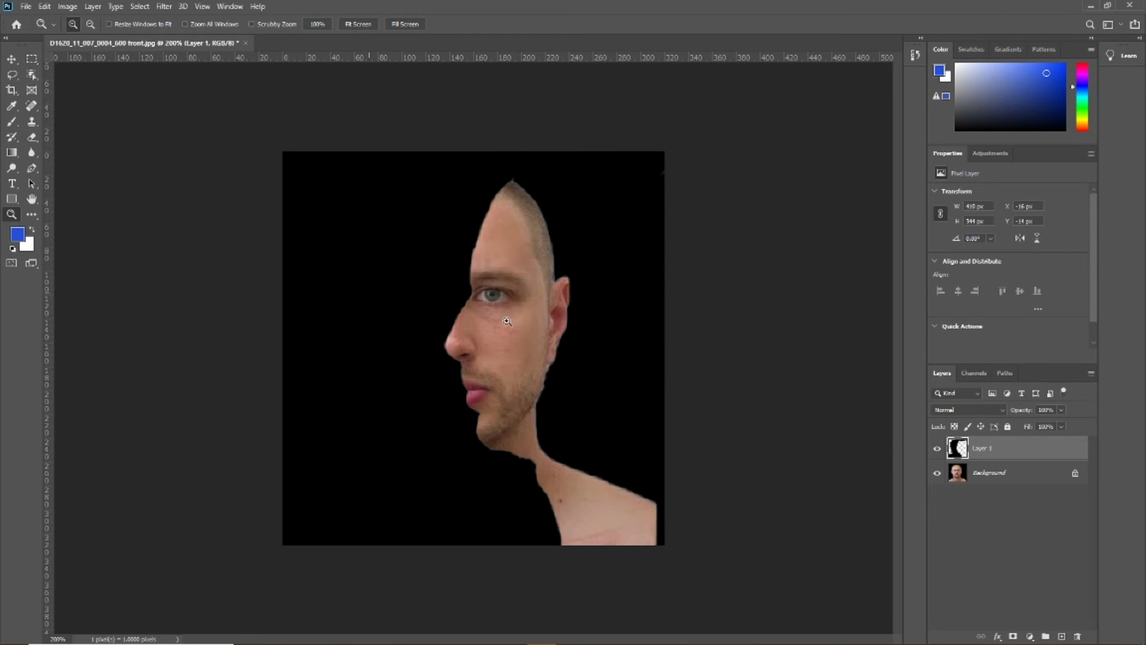
left_click(568, 338)
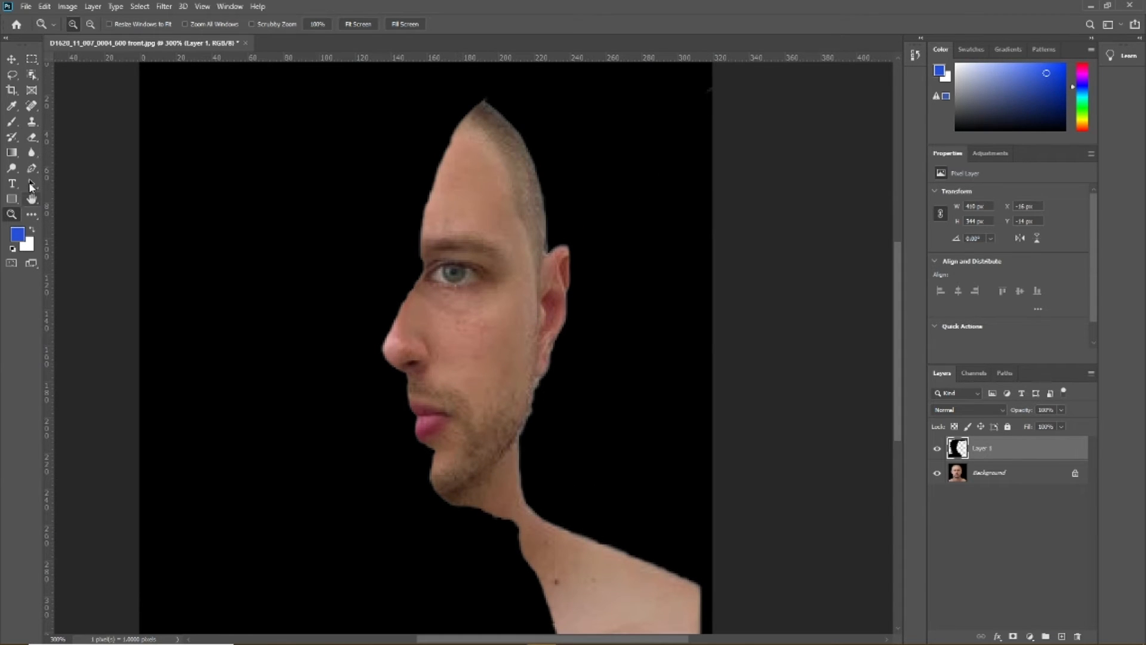
left_click(33, 123)
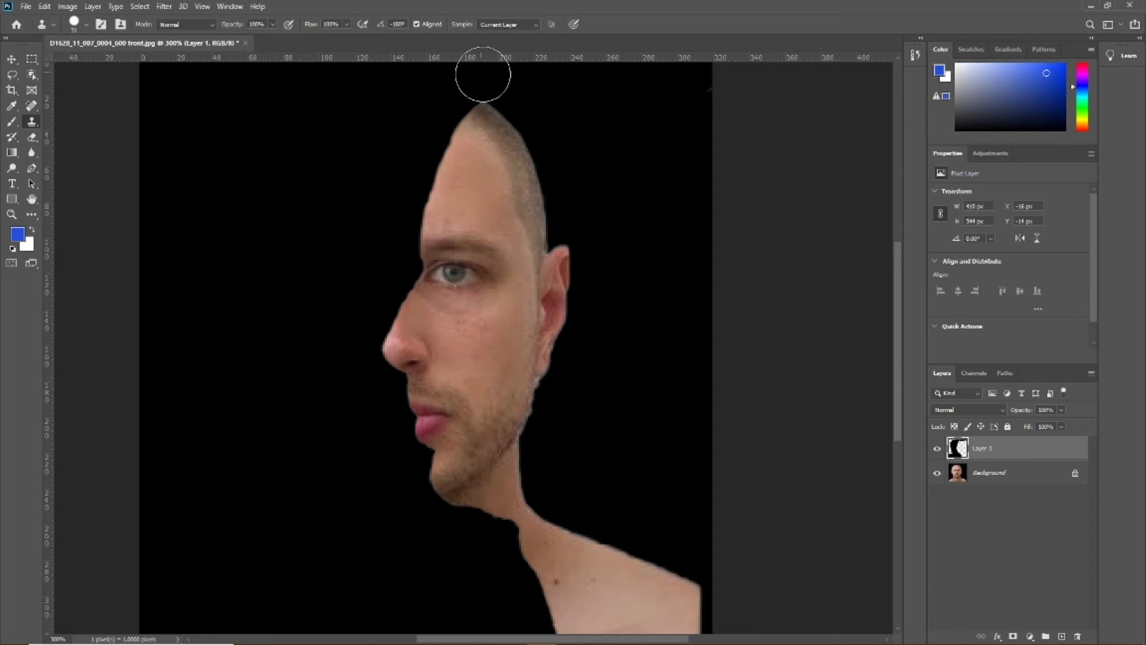
left_click_drag(471, 77, 471, 77)
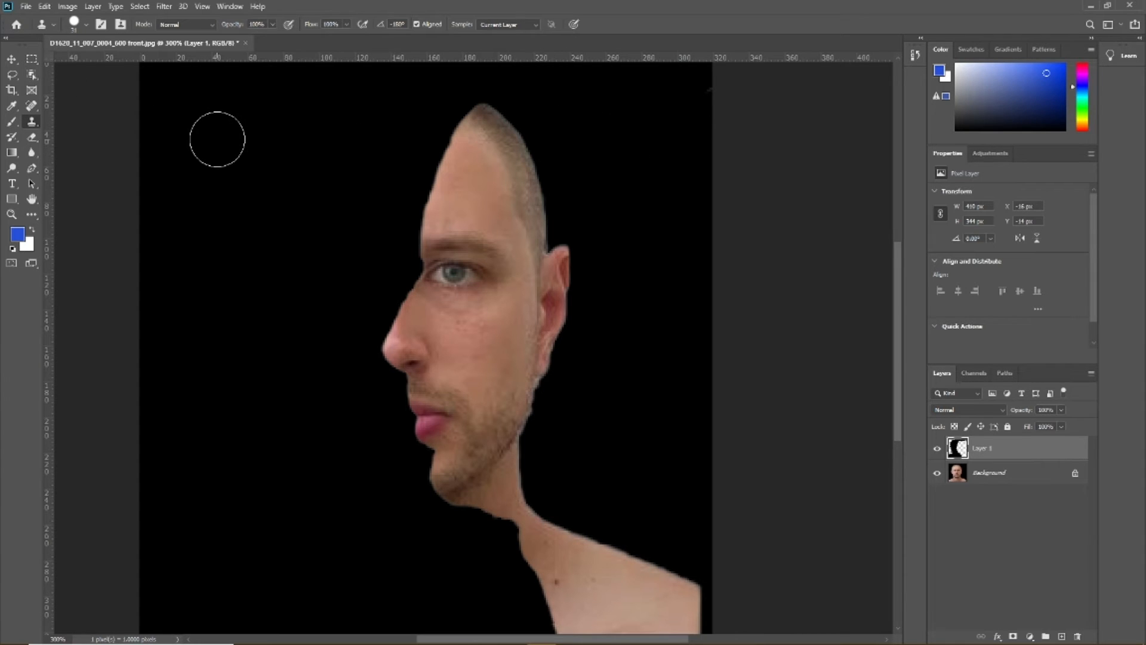
Try a black clone dab on the cheek and an eraser stroke beside the forehead, undoing both
left_click(431, 327)
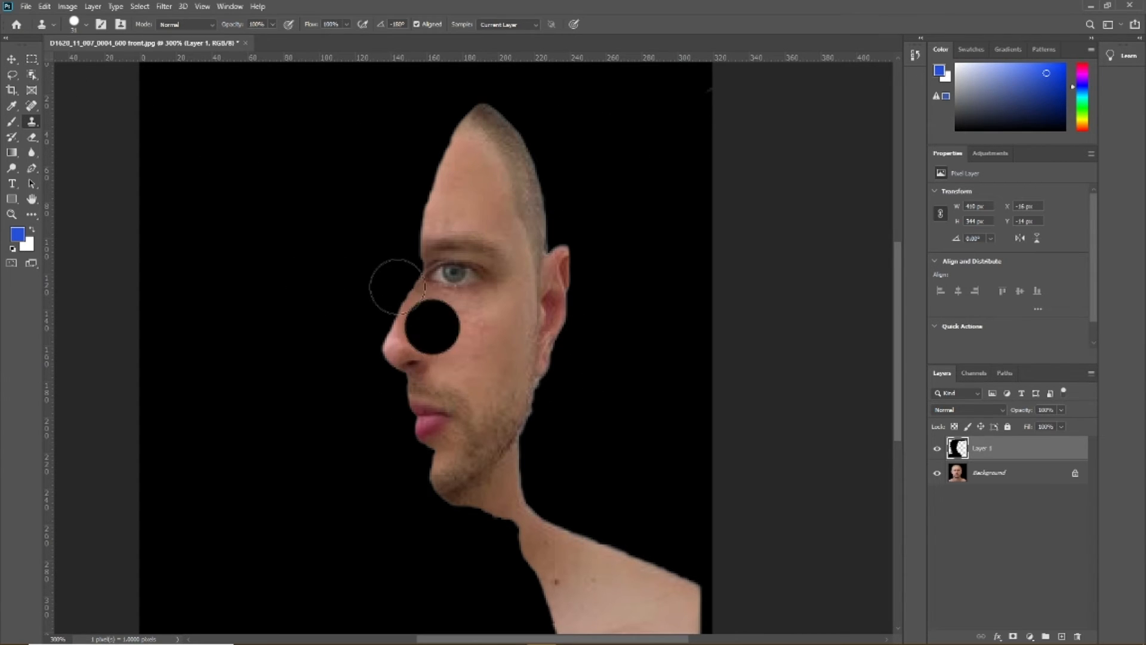
key("ctrl+z")
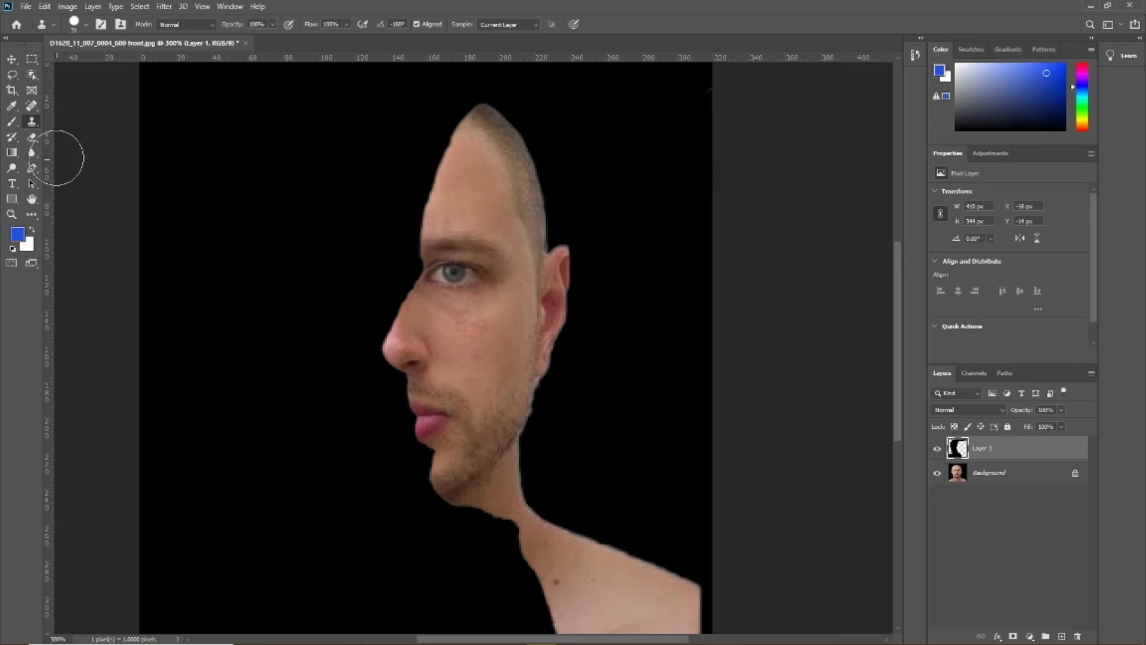
left_click(35, 135)
mouse_move(444, 191)
left_mouse_down()
mouse_move(298, 196)
mouse_move(421, 203)
mouse_move(420, 220)
mouse_move(307, 216)
mouse_move(337, 226)
mouse_move(451, 224)
mouse_move(370, 232)
left_mouse_up()
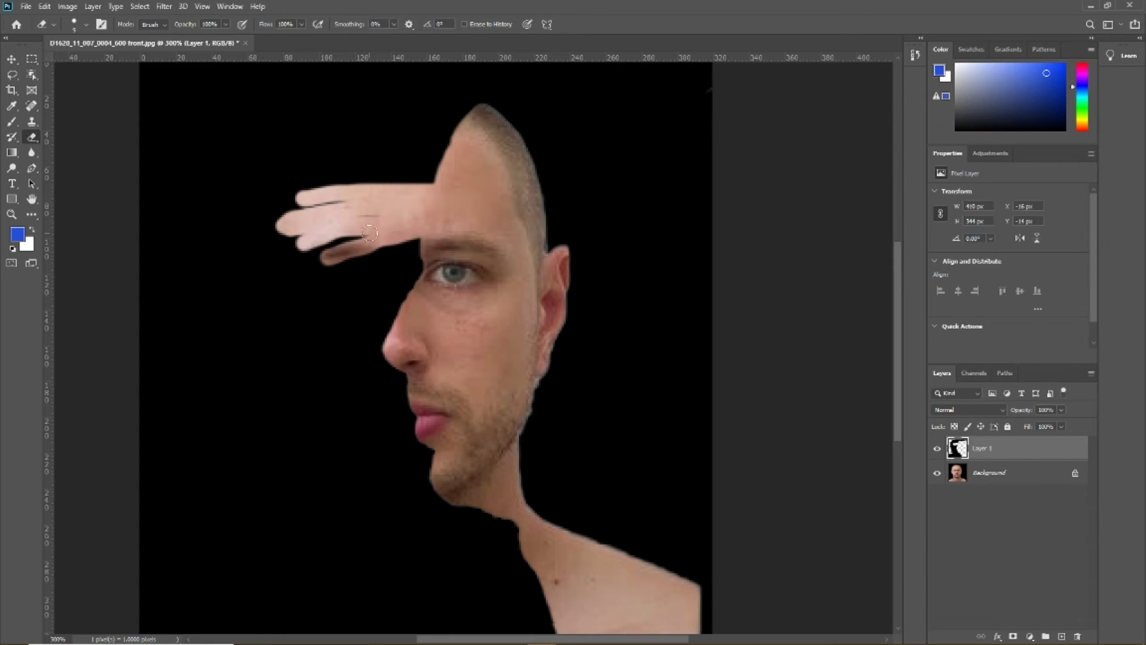
key("ctrl+z")
key("ctrl+z")
key("ctrl+z")
key("ctrl+z")
key("ctrl+z")
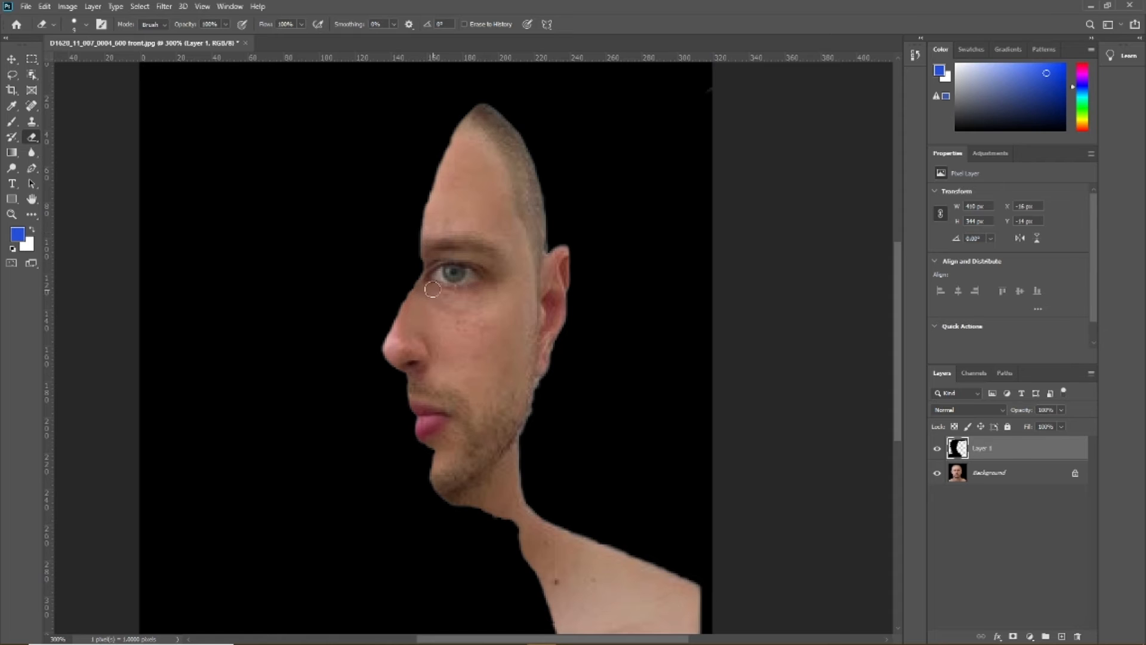
Erase small parts of the silhouette layer along the brow, forehead, nose and mouth edge to refine the profile
left_click_drag(394, 355, 391, 331)
key("ctrl+z")
mouse_move(431, 263)
left_mouse_down()
mouse_move(421, 246)
mouse_move(441, 170)
left_mouse_up()
key("ctrl+z")
left_click_drag(426, 225, 441, 193)
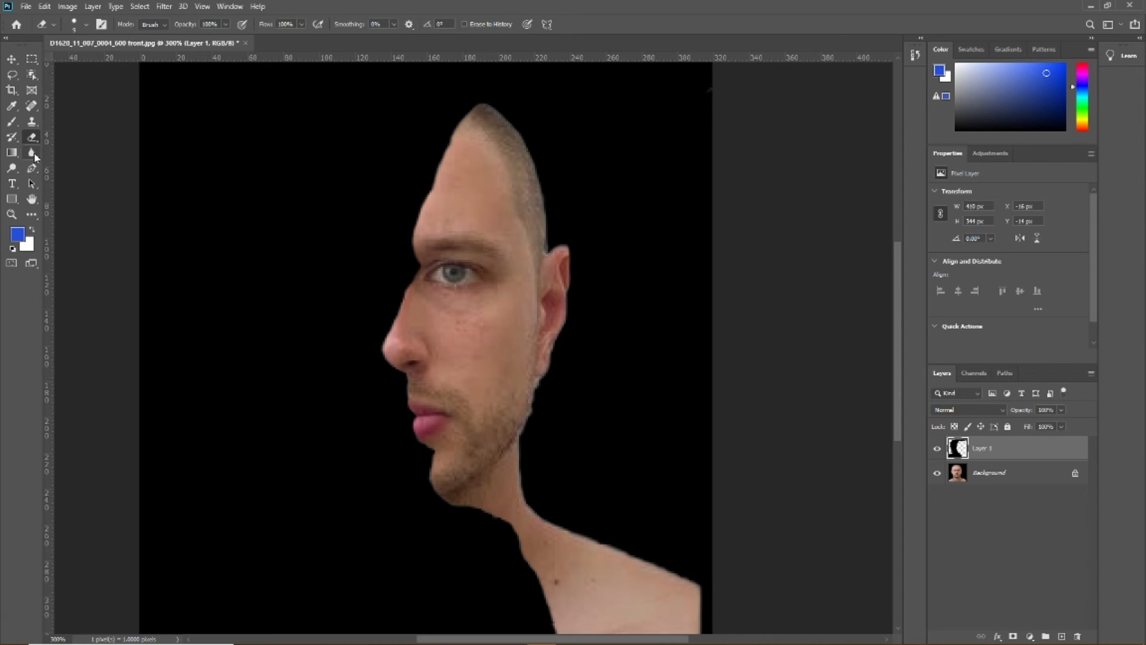
Apply Auto Tone to the silhouette layer and to the Background layer
left_click(139, 7)
mouse_move(74, 11)
left_click(90, 54)
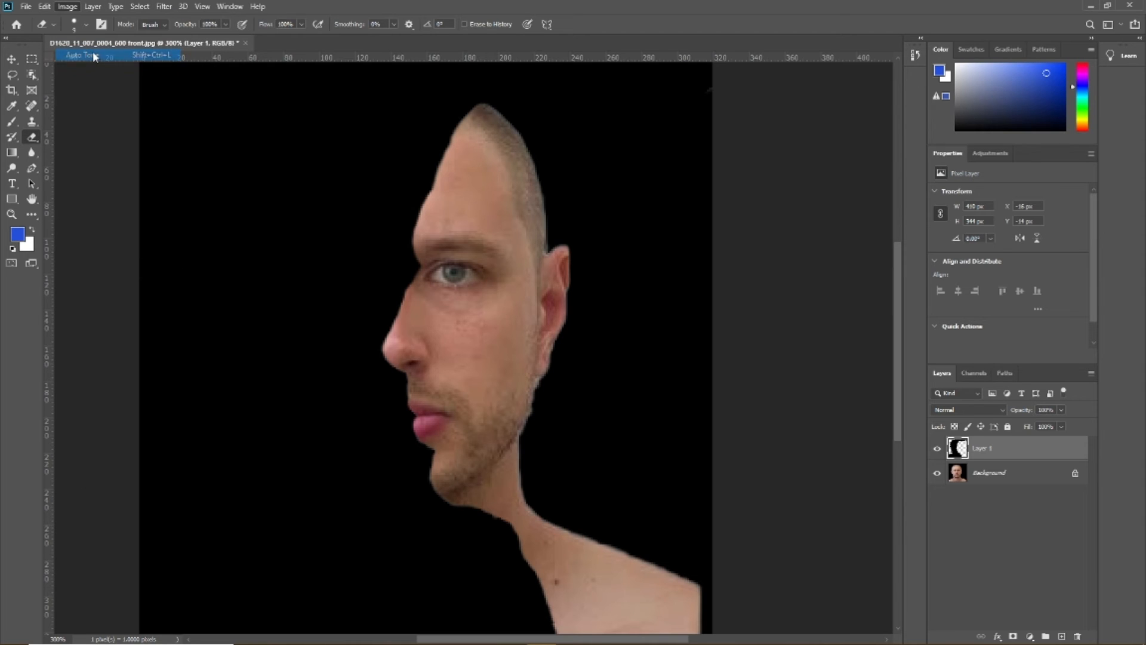
left_click(1025, 474)
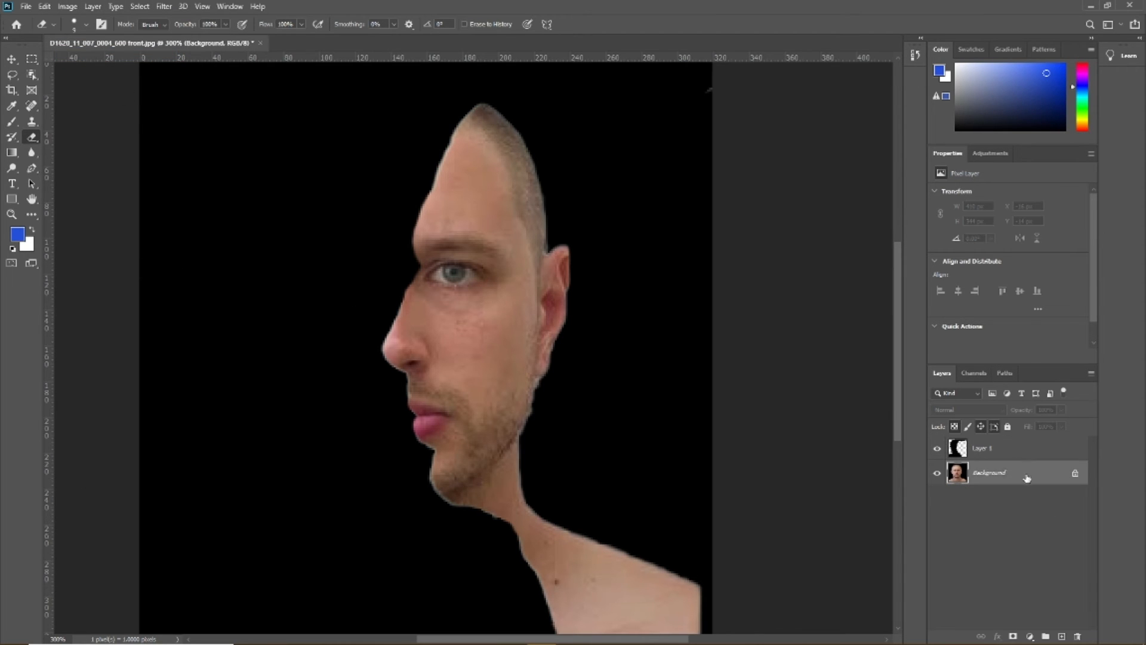
left_click(68, 7)
left_click(83, 56)
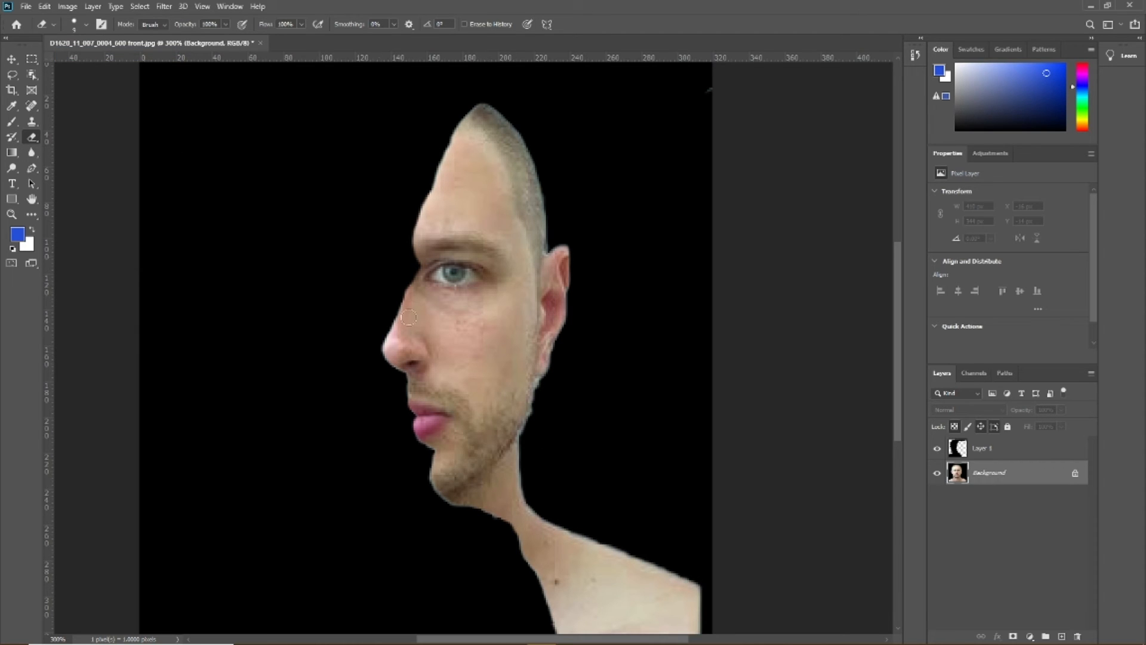
Compare Auto Contrast with Auto Tone on the Background layer and undo the corrections
left_click(77, 9)
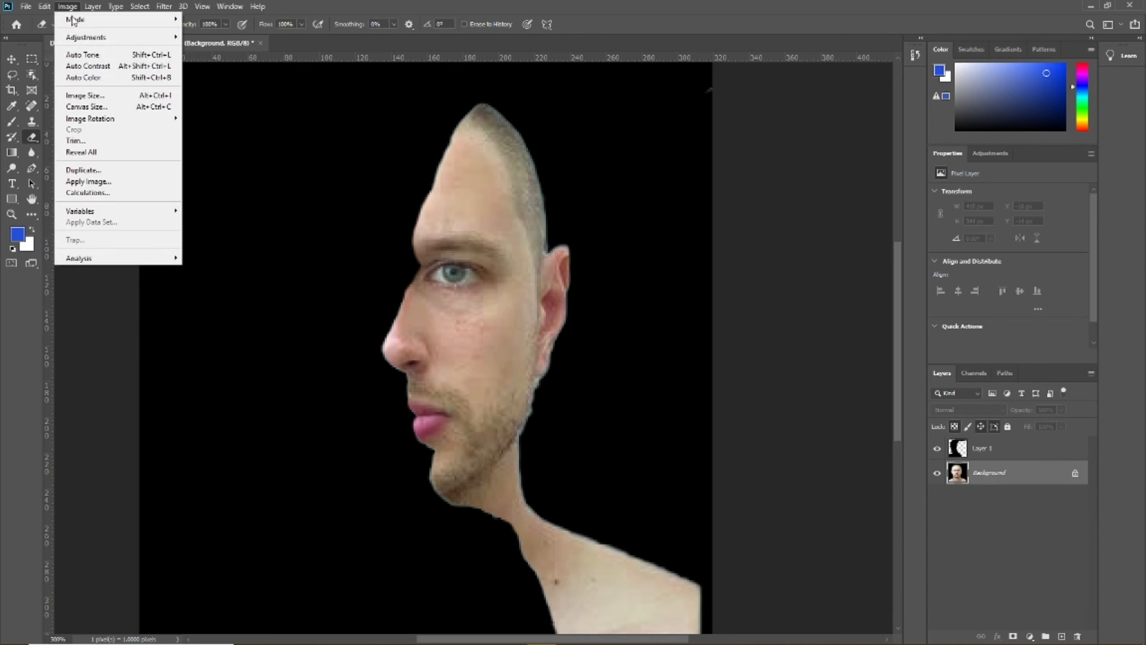
left_click(89, 67)
left_click(64, 7)
left_click(81, 57)
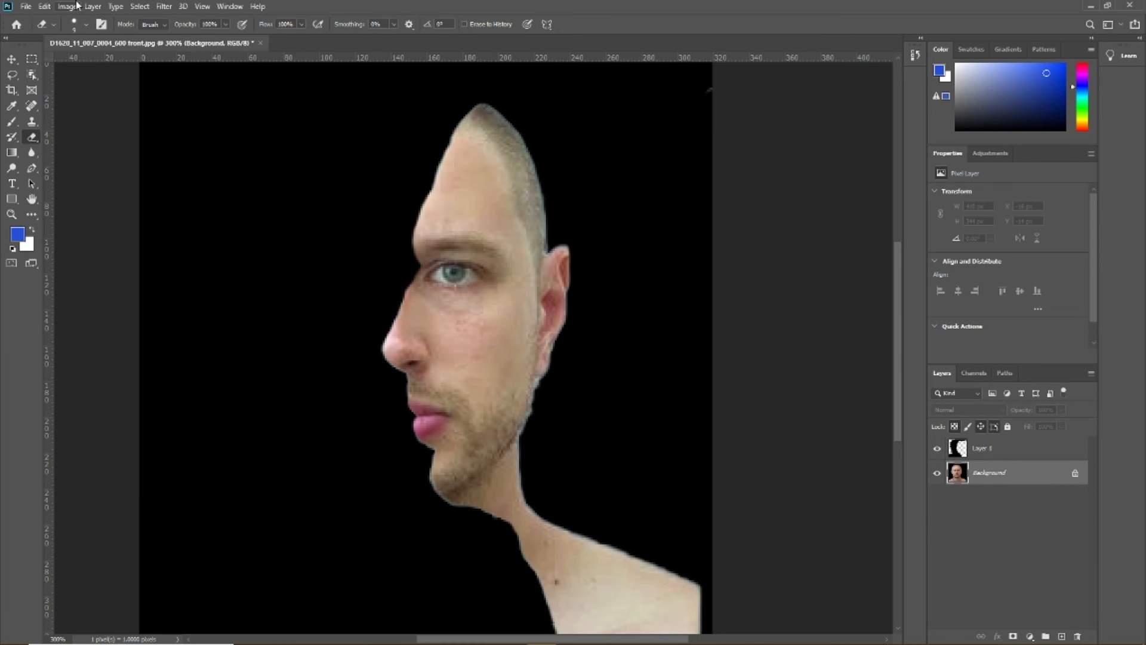
left_click(70, 6)
left_click(87, 67)
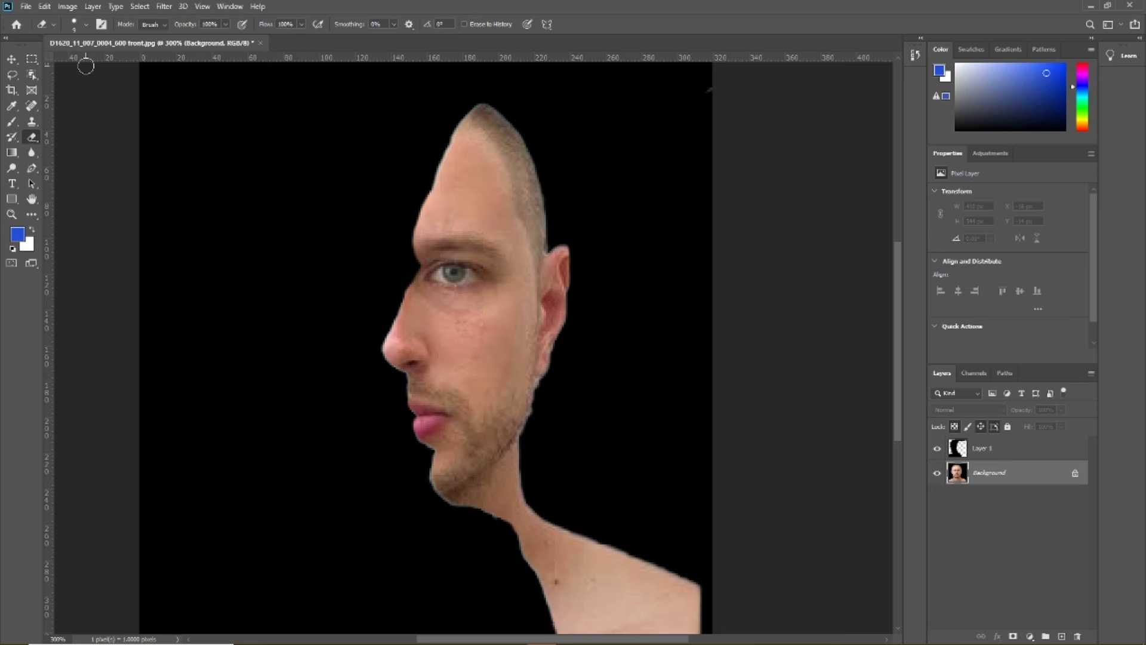
key("ctrl+z")
Try Auto Color on the Background layer, undo it, and apply Auto Tone instead
left_click(67, 7)
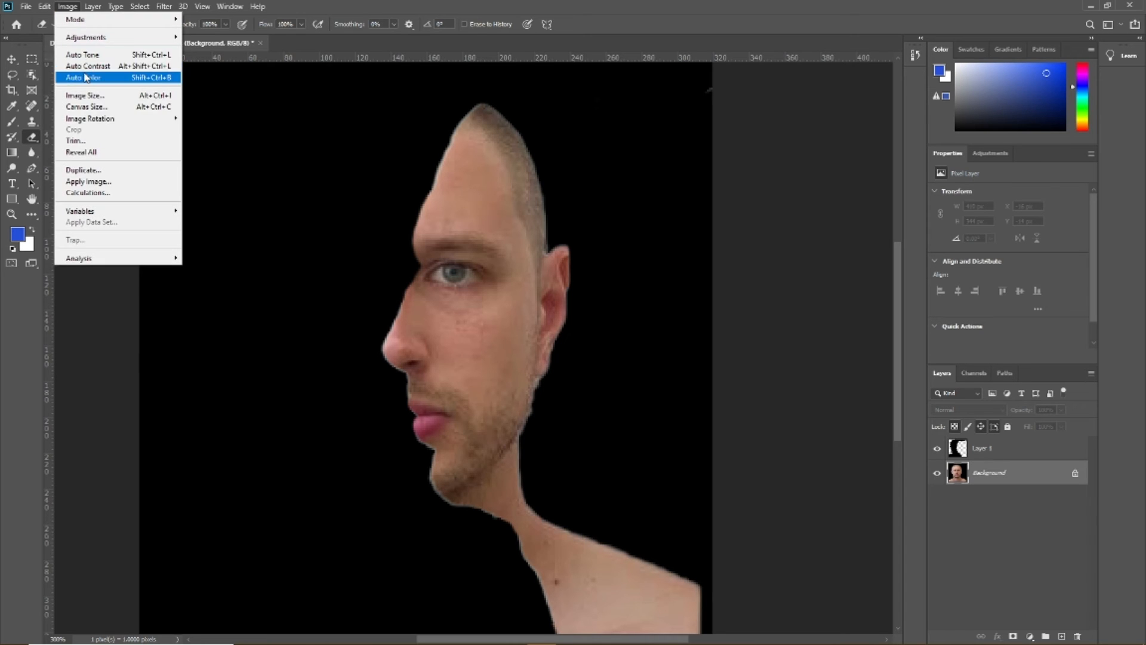
left_click(82, 77)
key("ctrl+z")
left_click(67, 6)
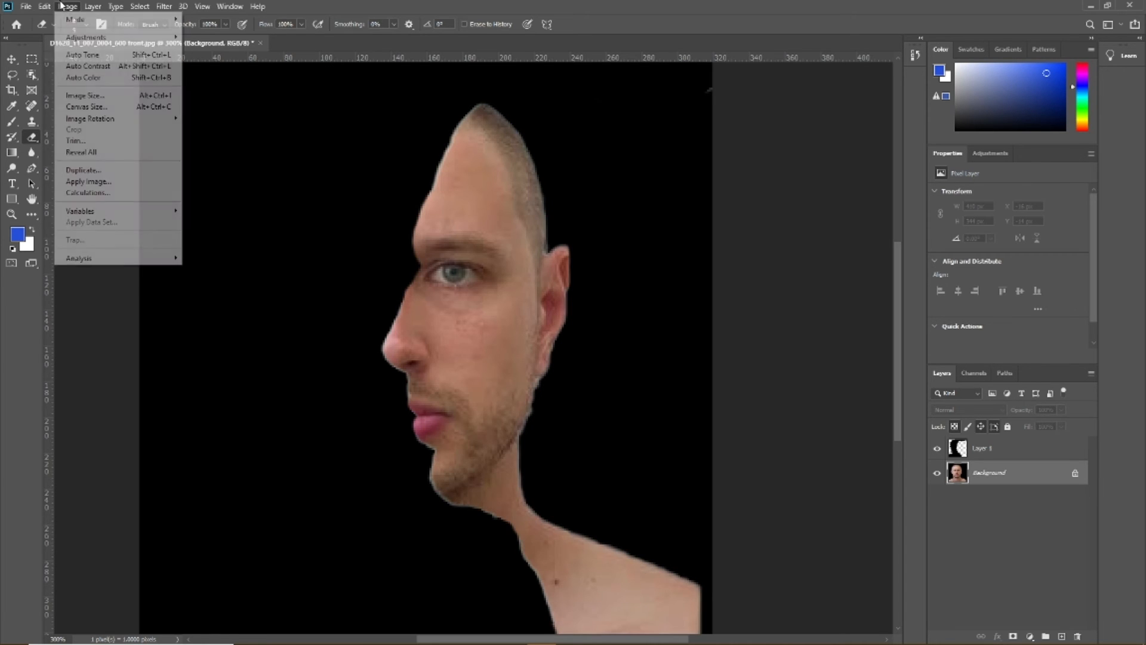
left_click(72, 55)
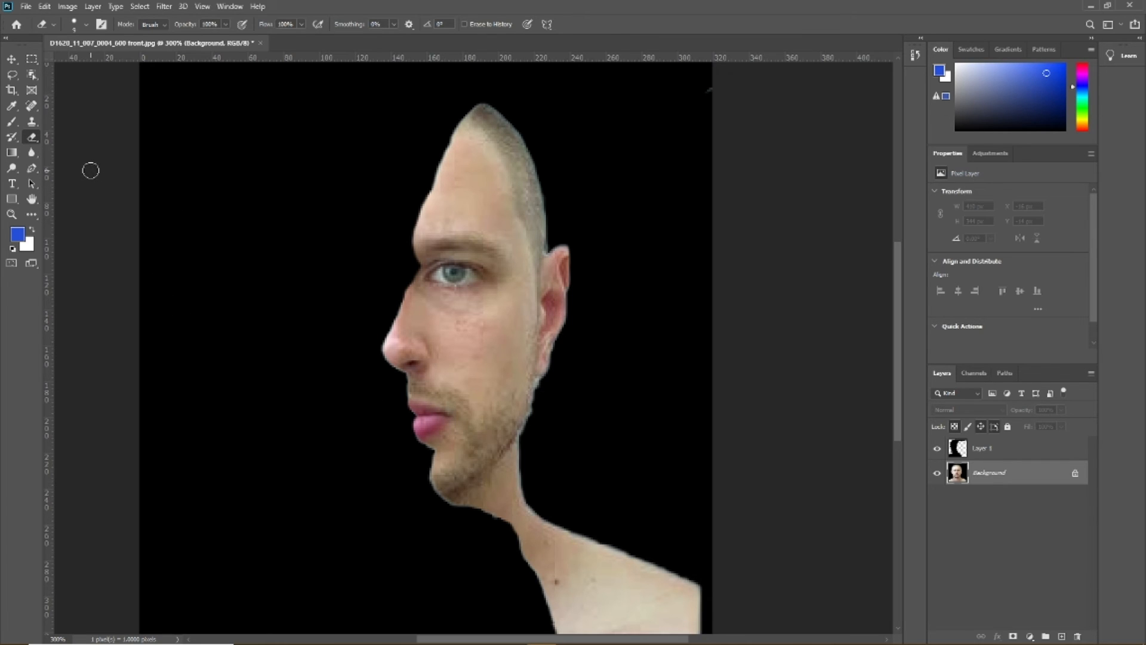
Remove the mole at the base of the neck and the small cheek blemishes with the Spot Healing Brush
left_click(32, 107)
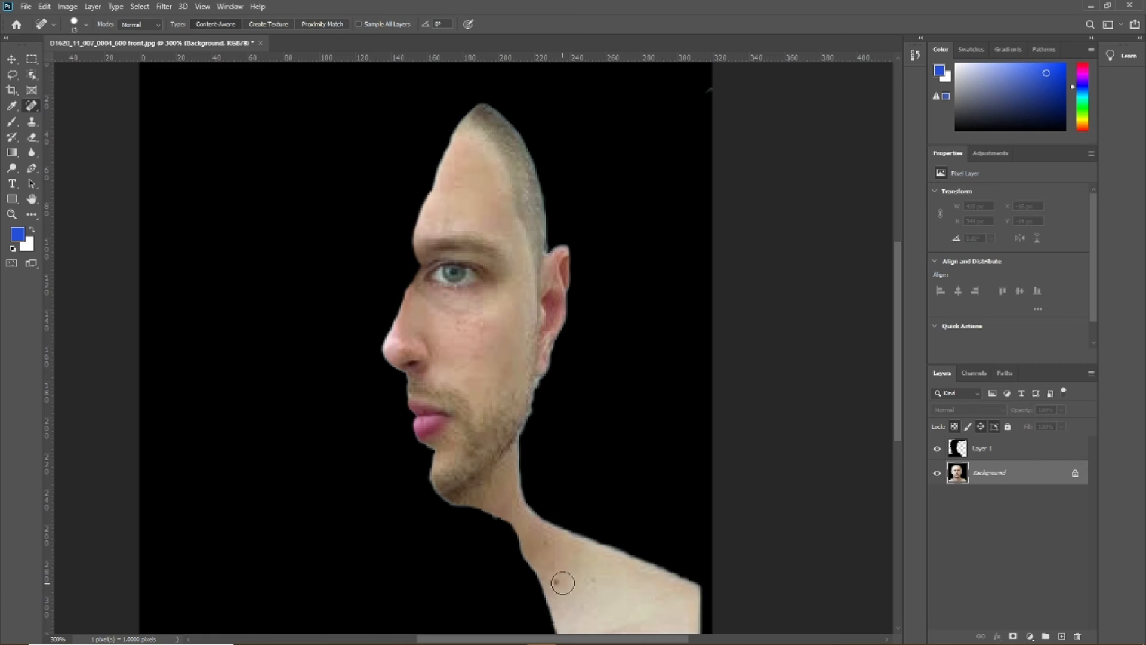
left_click_drag(559, 580, 581, 582)
mouse_move(452, 328)
left_mouse_down()
mouse_move(499, 327)
mouse_move(486, 314)
mouse_move(444, 314)
left_mouse_up()
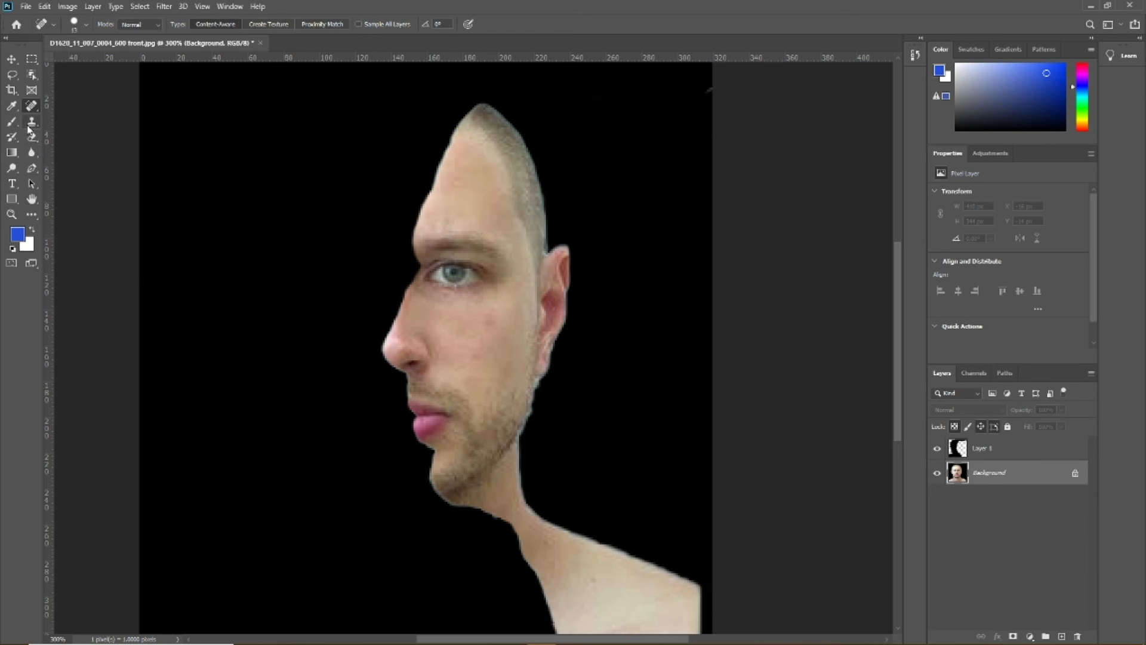
Select the iris of the visible eye with the Lasso tool
left_click(15, 78)
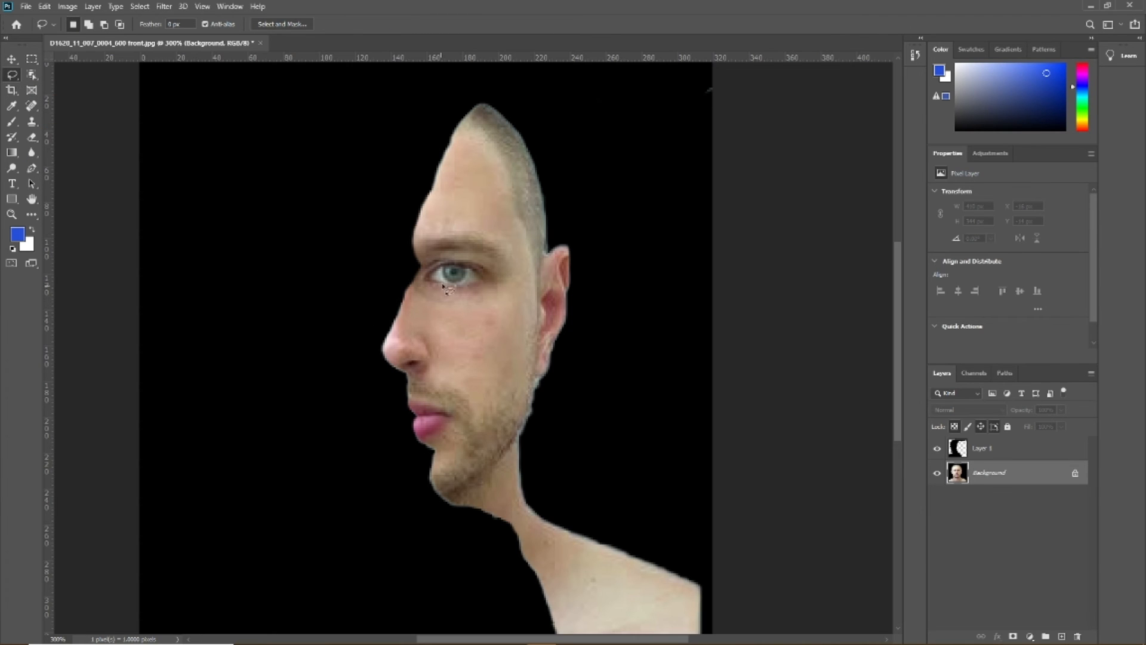
mouse_move(468, 274)
left_mouse_down()
mouse_move(472, 285)
mouse_move(448, 285)
mouse_move(459, 266)
mouse_move(469, 273)
left_mouse_up()
Try a Hue/Saturation adjustment on the iris with a shifted hue, Saturation -3 and Lightness +13, and undo it
left_click(994, 157)
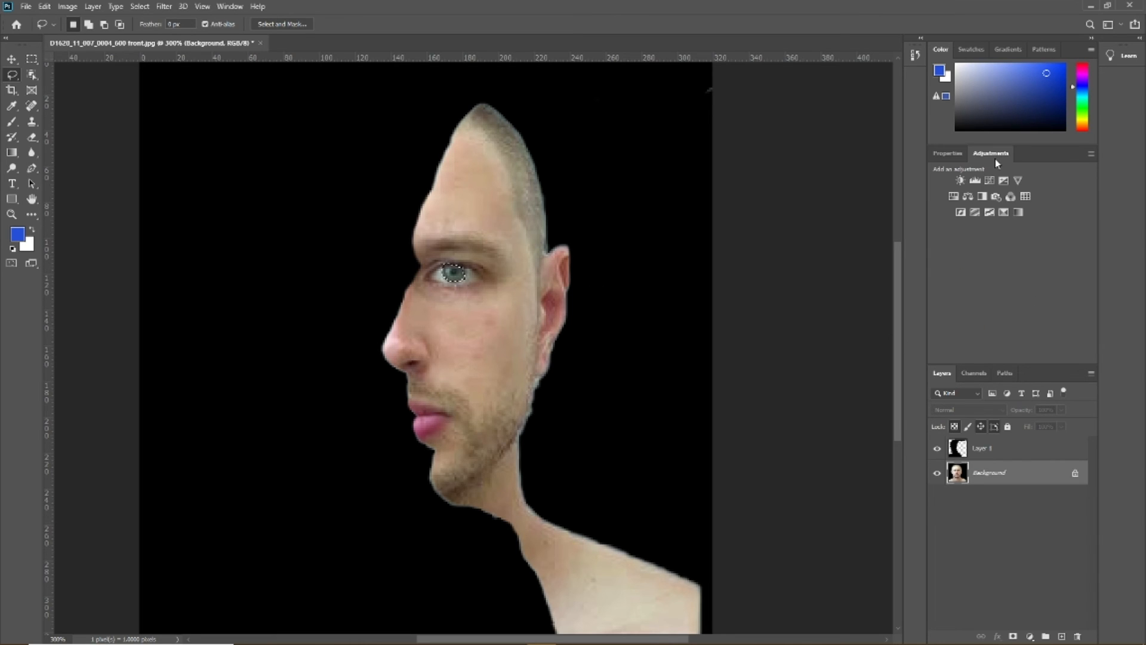
left_click(953, 197)
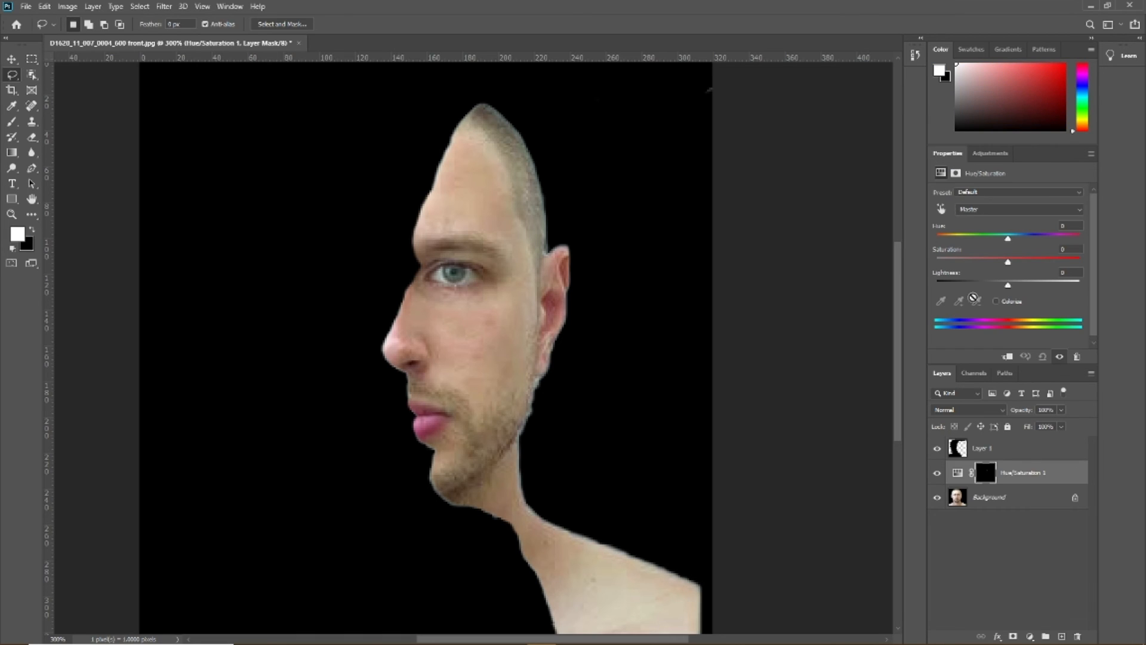
mouse_move(1009, 286)
left_mouse_down()
mouse_move(1020, 286)
mouse_move(1010, 284)
left_mouse_up()
left_click_drag(1007, 238, 1026, 243)
left_click_drag(1013, 288, 1005, 263)
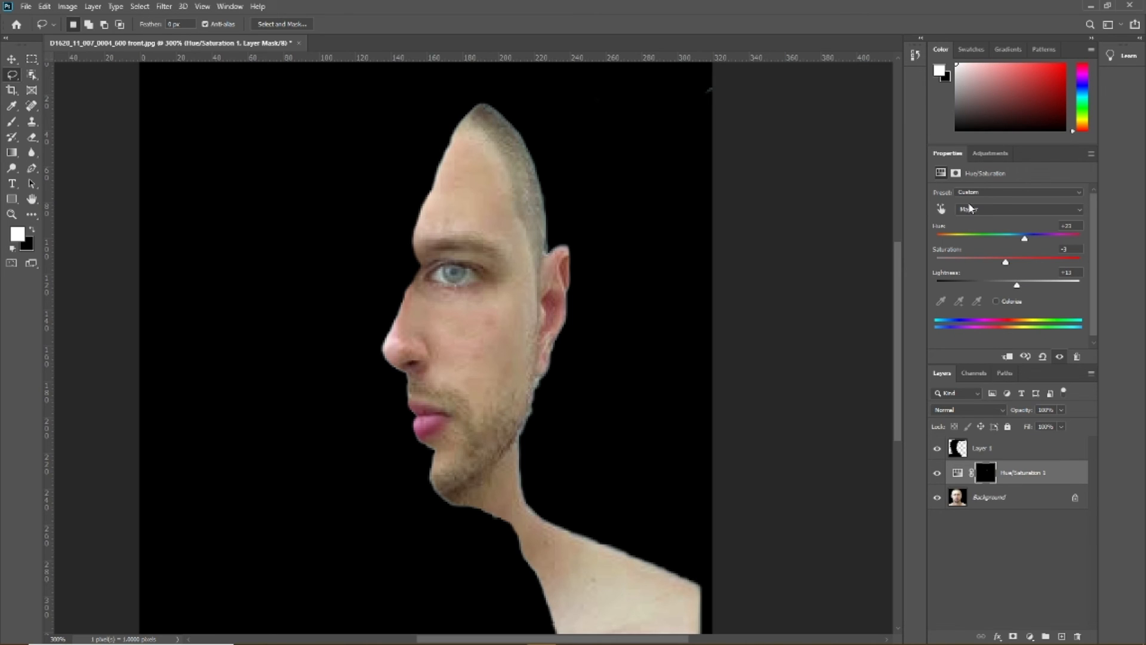
key("ctrl+z")
key("ctrl+z")
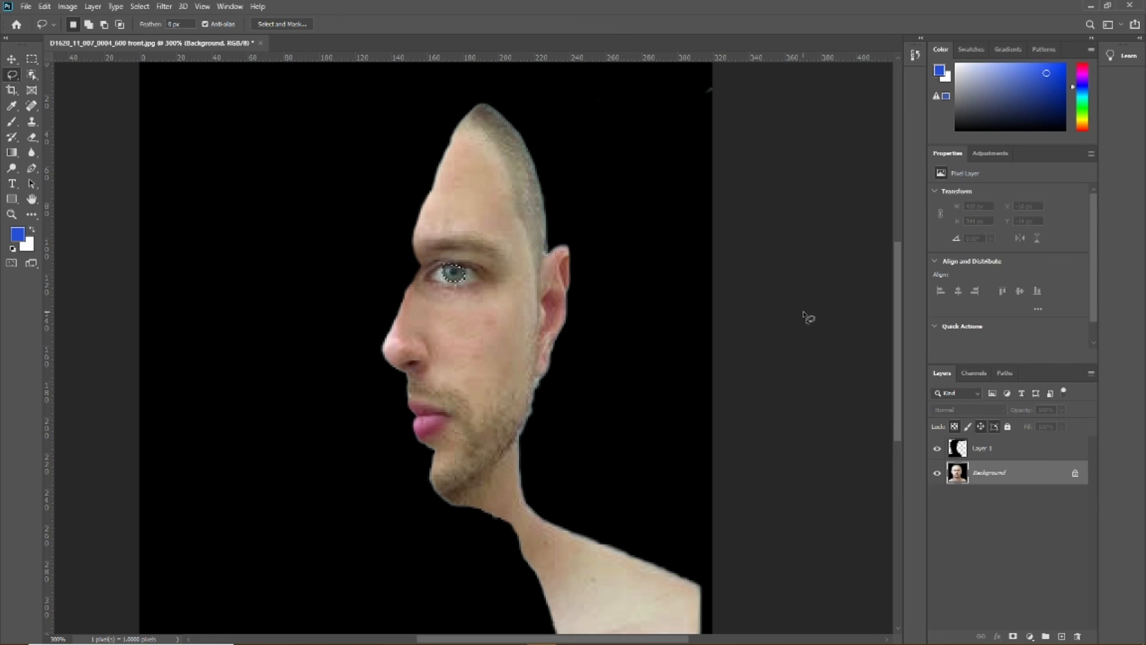
Add a Color Balance adjustment to the selected iris with midtones Cyan-Red at -11 and Yellow-Blue at +12
left_click(982, 152)
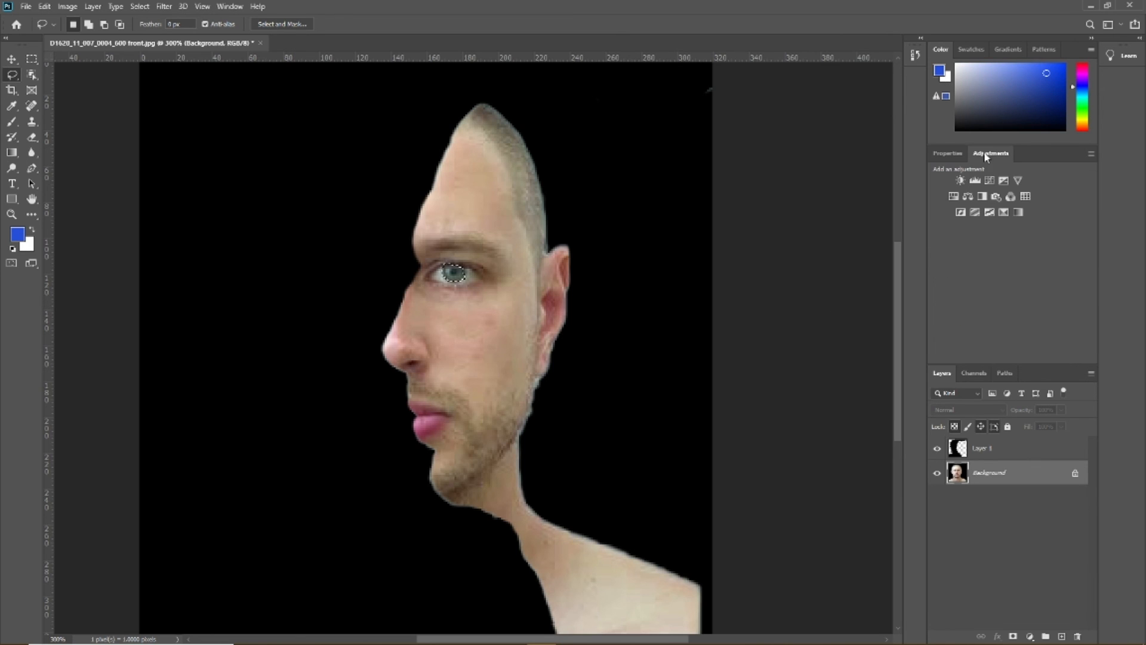
left_click(968, 196)
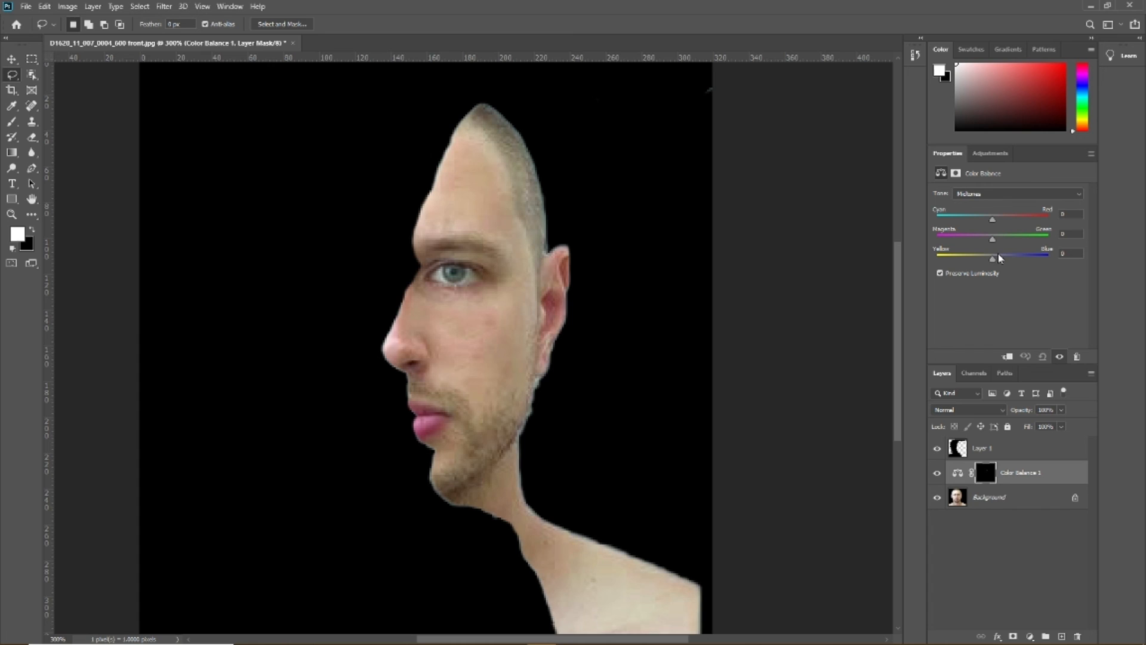
left_click_drag(994, 261, 998, 262)
Save a copy of the composite as a JPEG named "D1620_11_007_0004_600 Final" in the Stream folder, with quality 12 (Maximum) and Progressive format
left_click(26, 7)
left_click(67, 150)
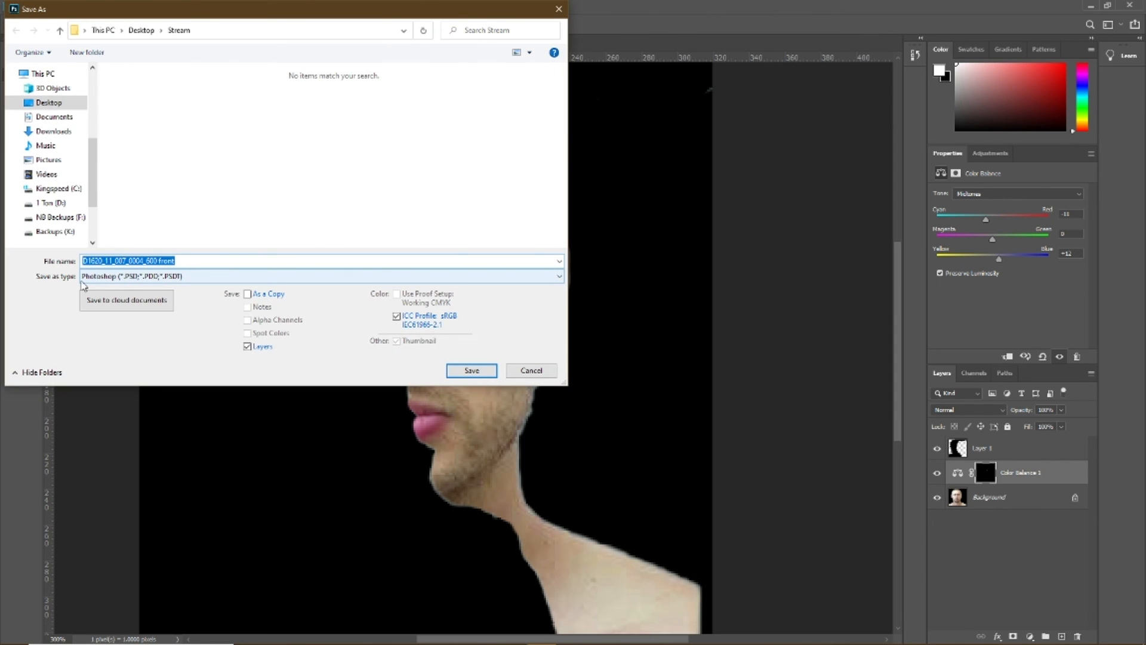
left_click(127, 277)
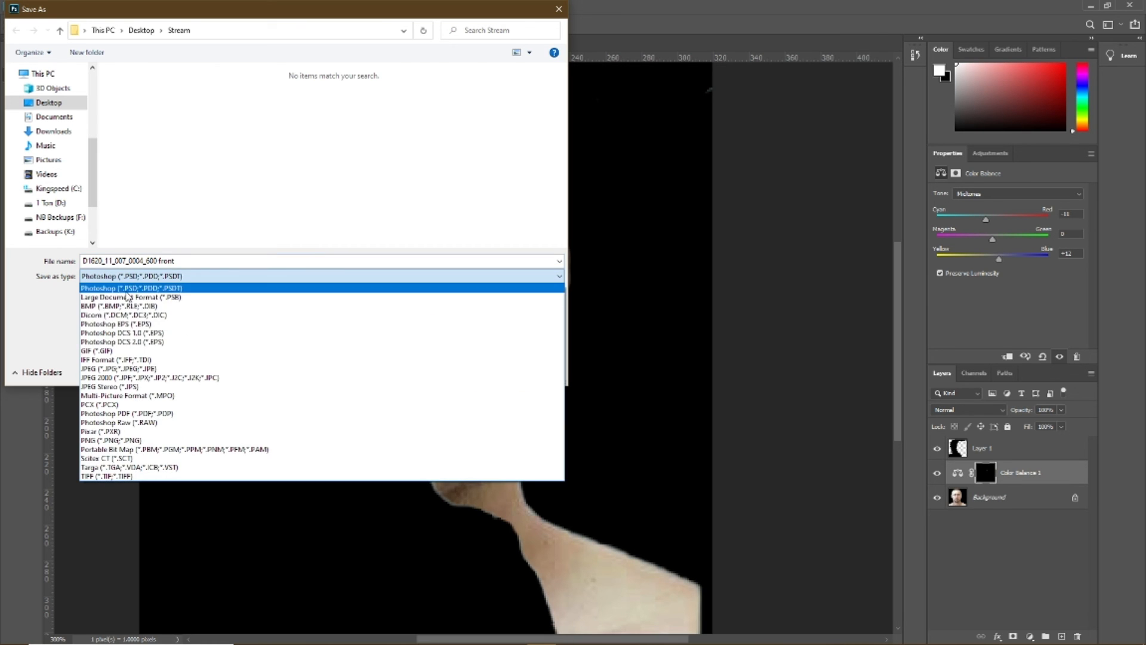
left_click(119, 369)
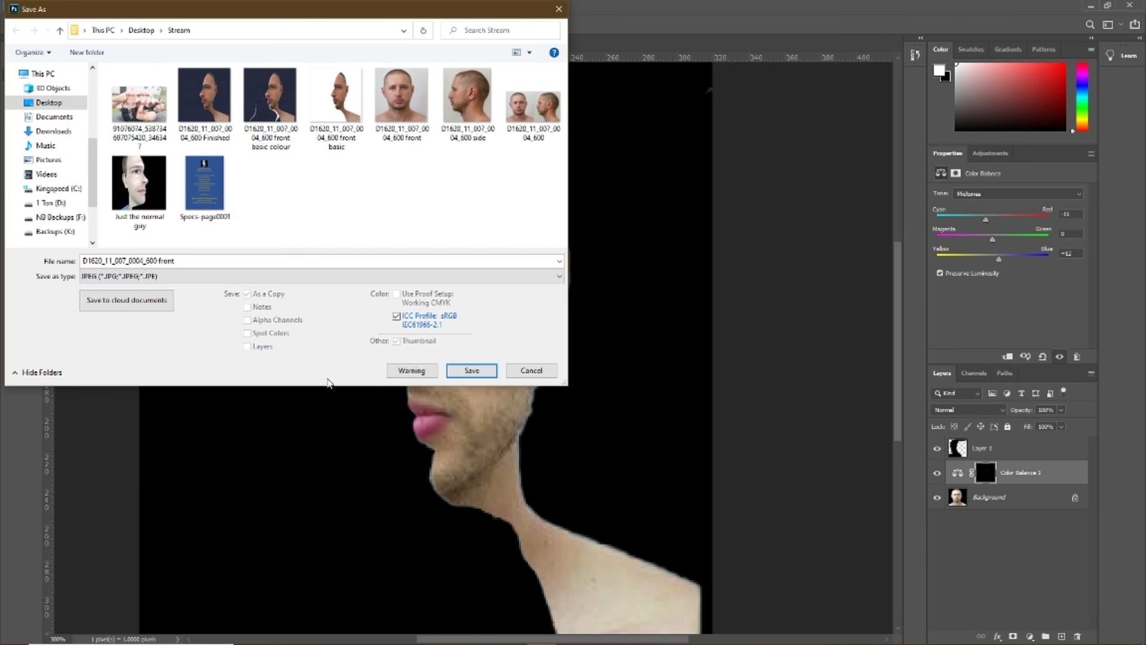
left_click(470, 370)
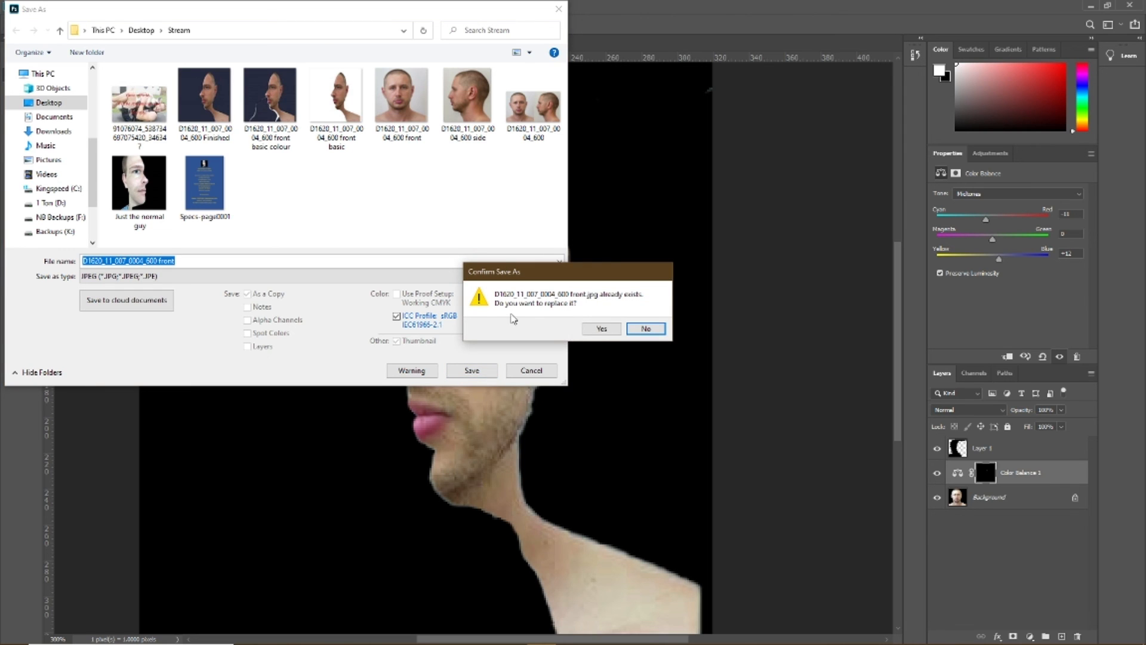
left_click(646, 328)
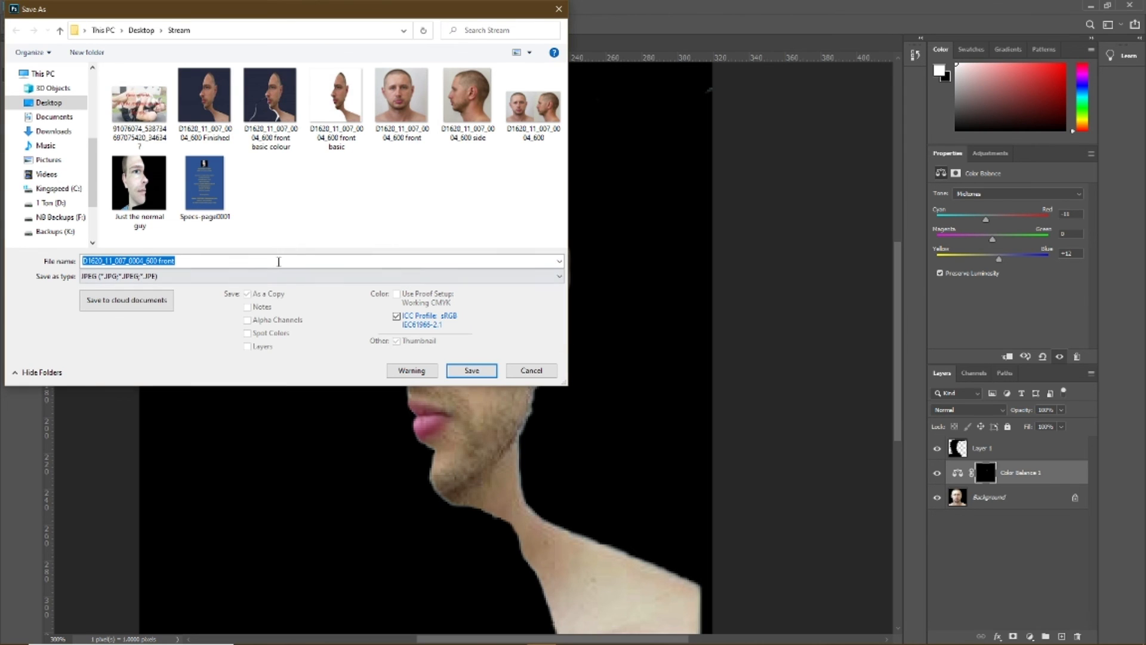
left_click_drag(182, 261, 165, 261)
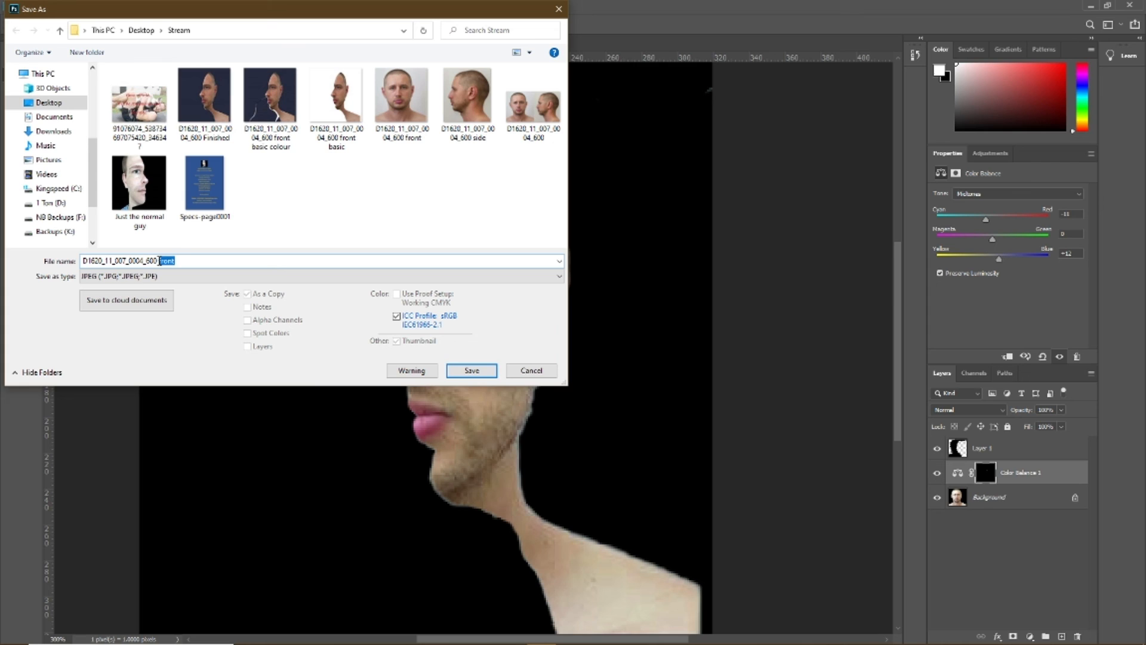
type("Final Black Background")
left_click(468, 371)
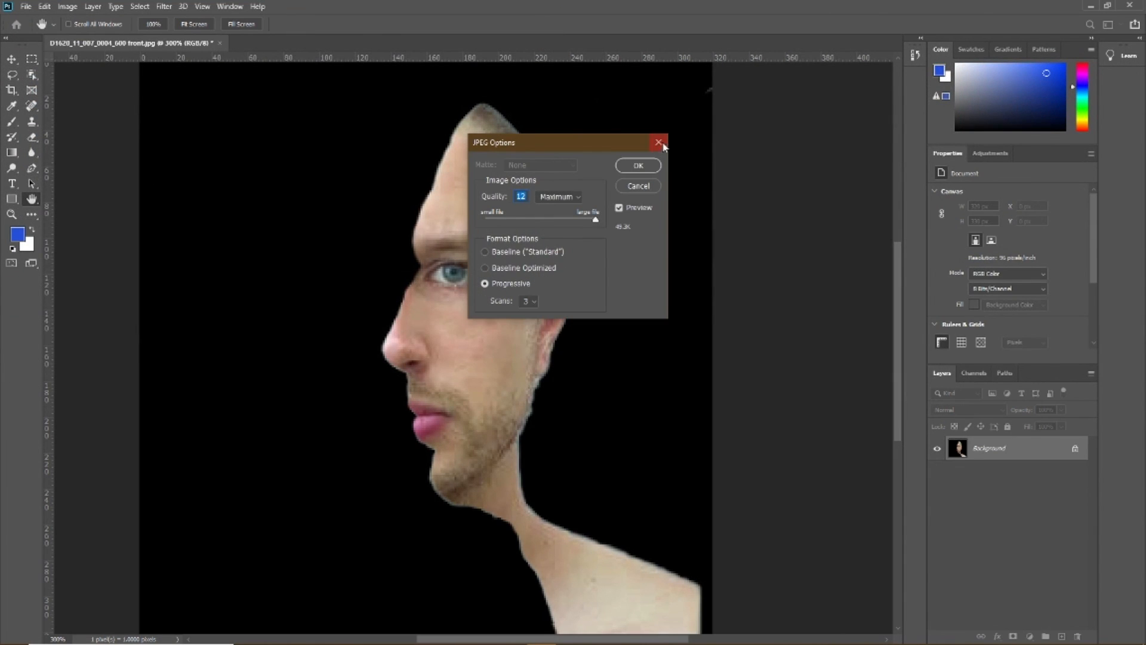
left_click(638, 166)
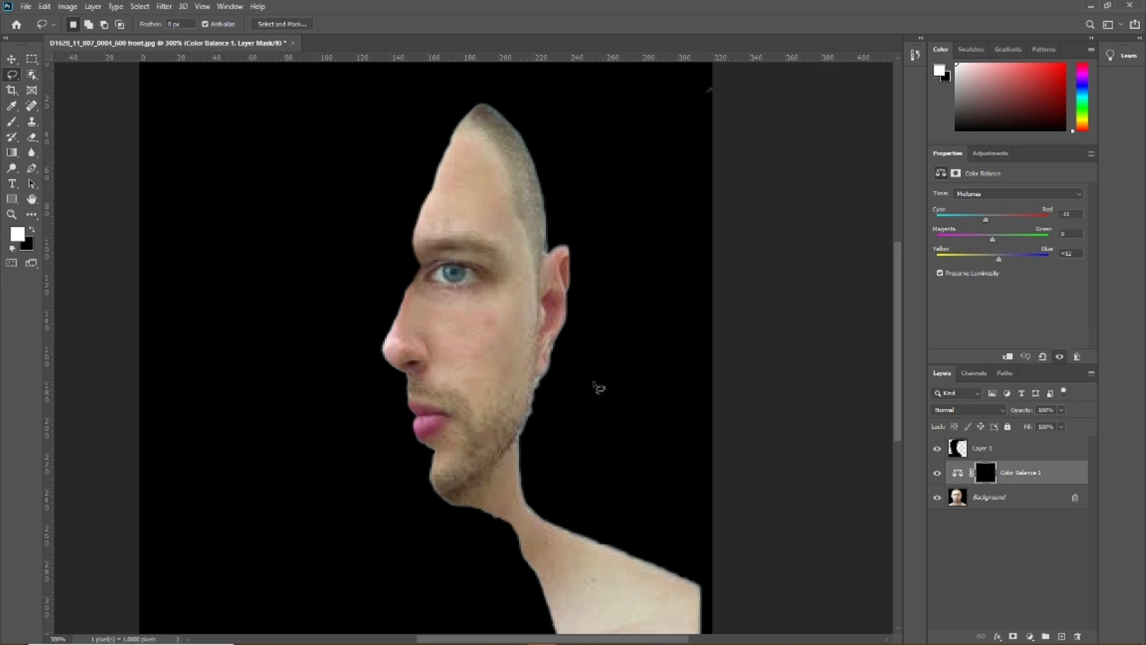
Switch to Photos to view the example illusion "Just the normal guy.jpg", and return to the Photoshop document
mouse_move(558, 639)
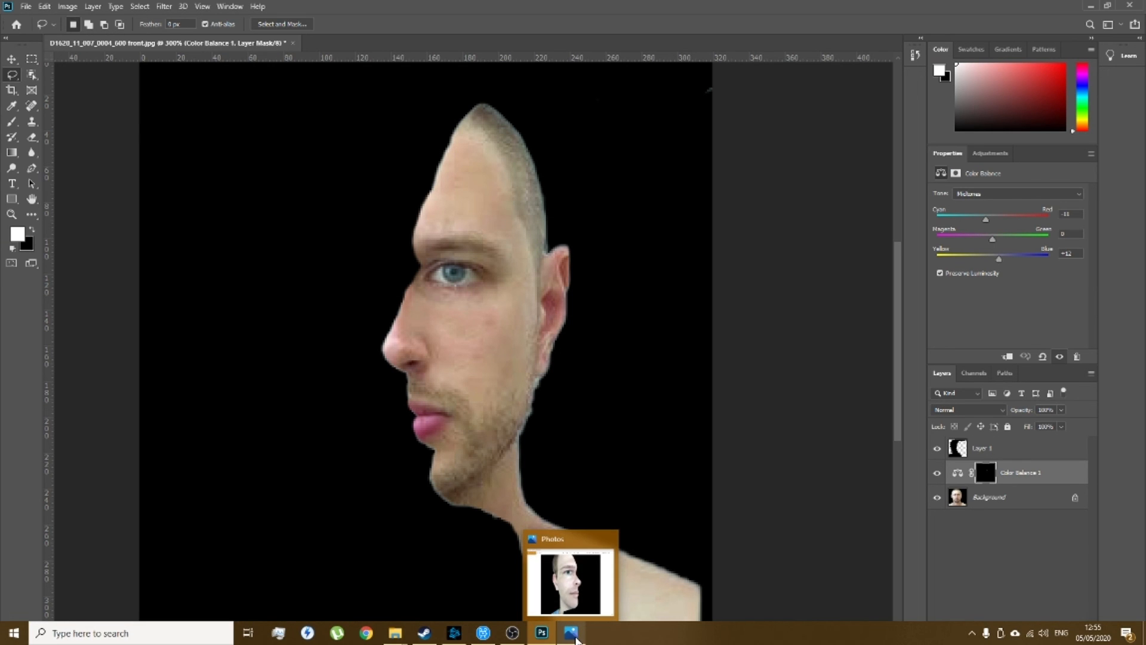
left_click(572, 634)
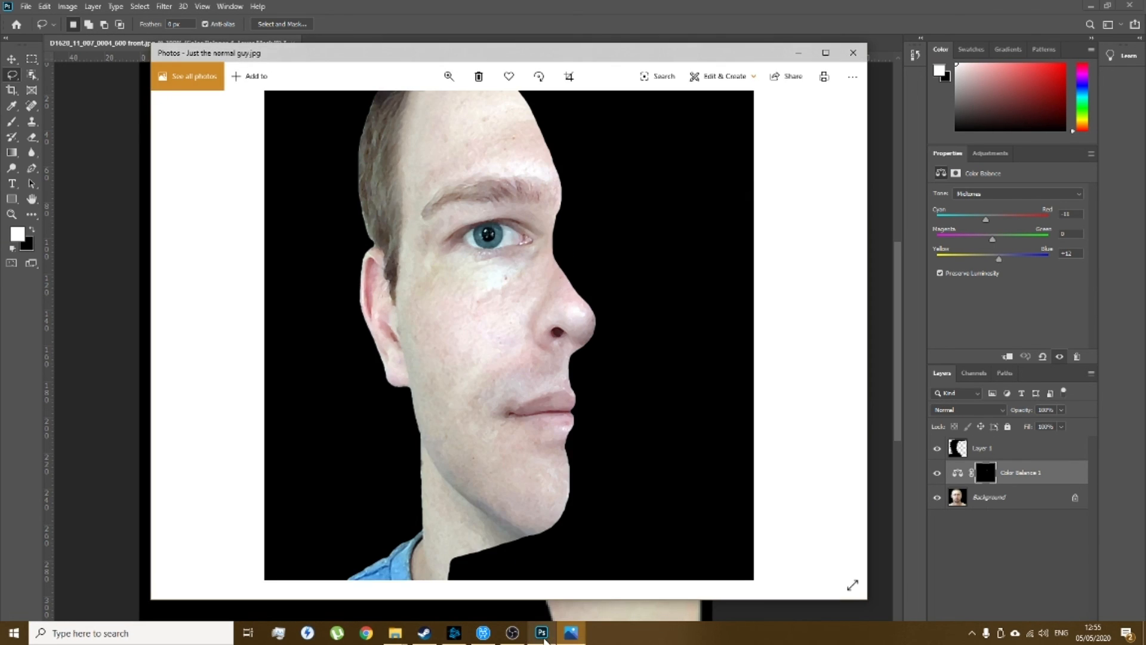
mouse_move(545, 641)
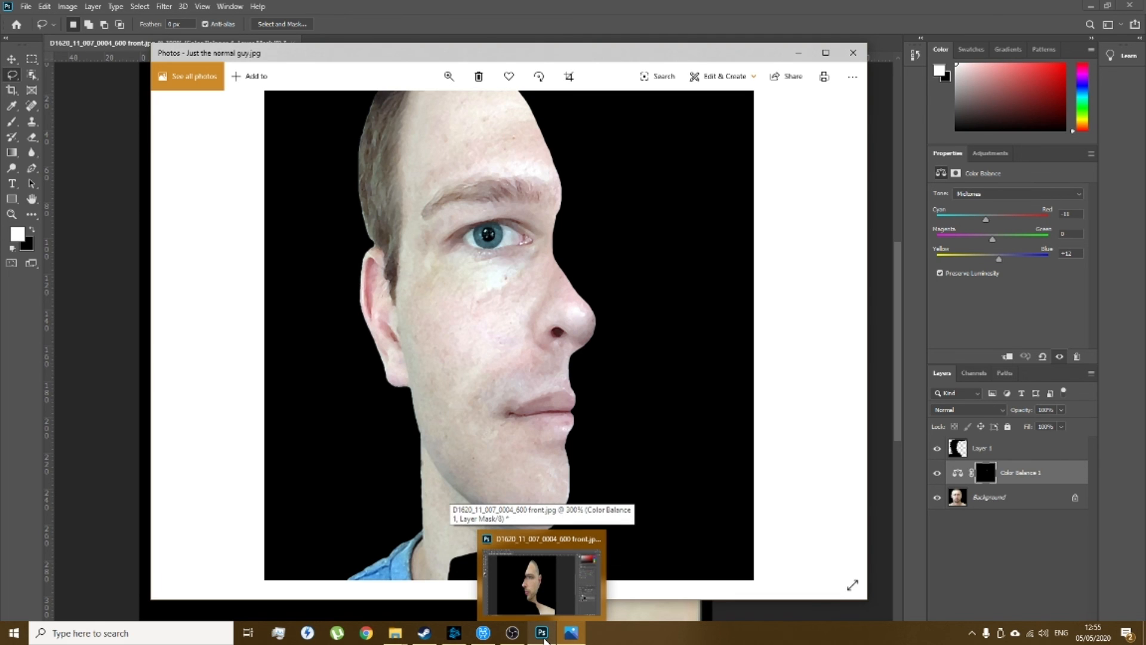
left_click(543, 634)
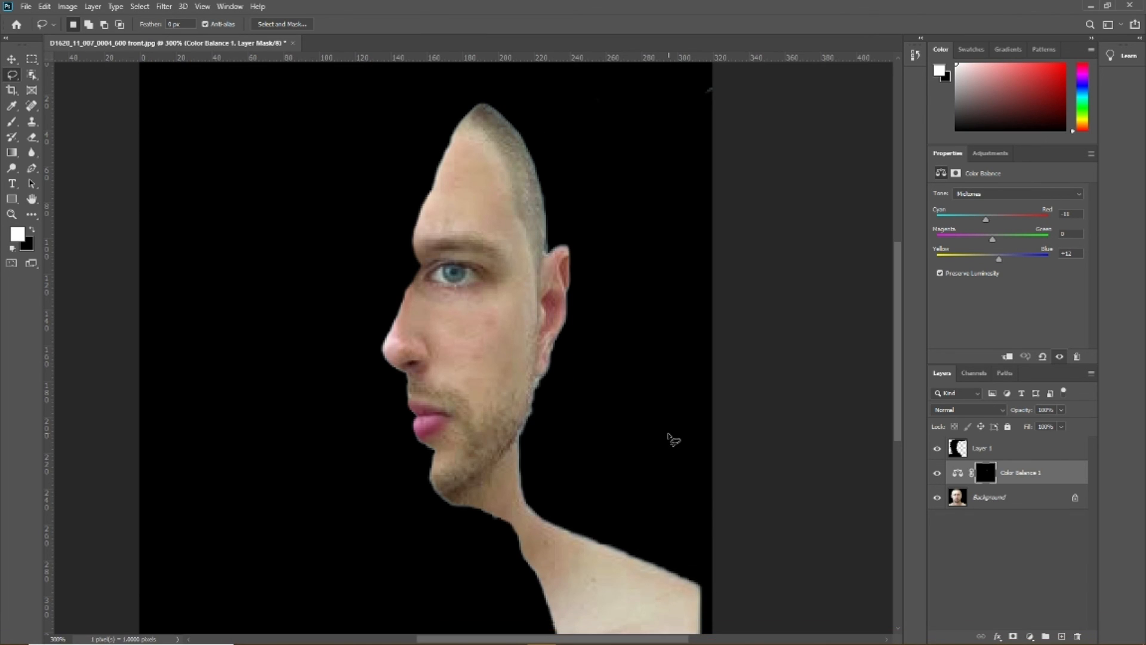